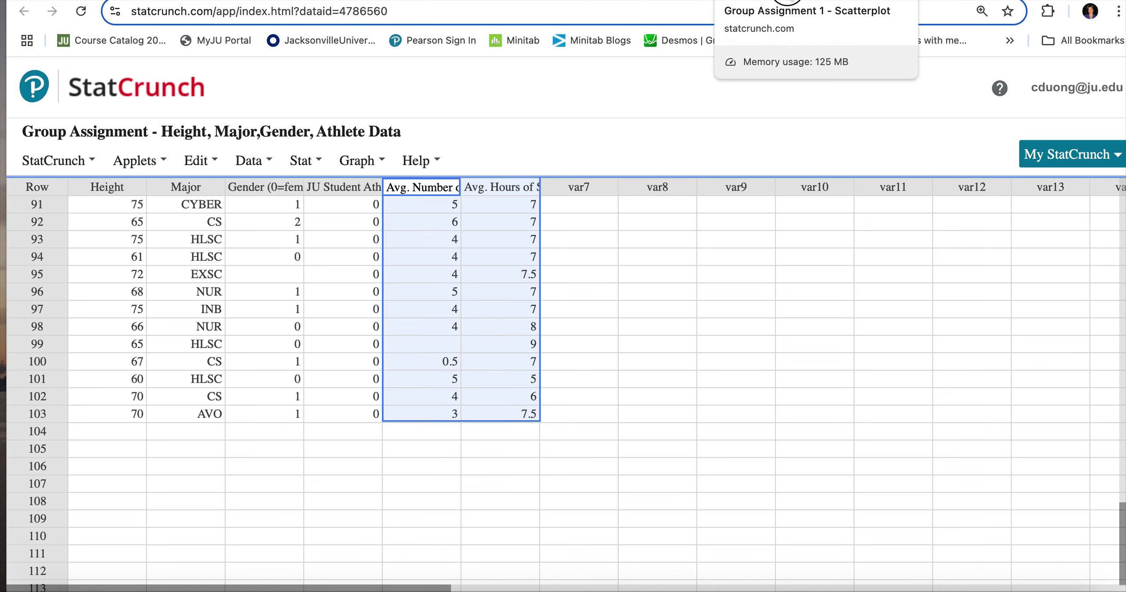
- Switch to the Group Assignment 1 - Scatterplot data table and paste the two copied average columns, headers included, starting at var1
left_click(791, 1)
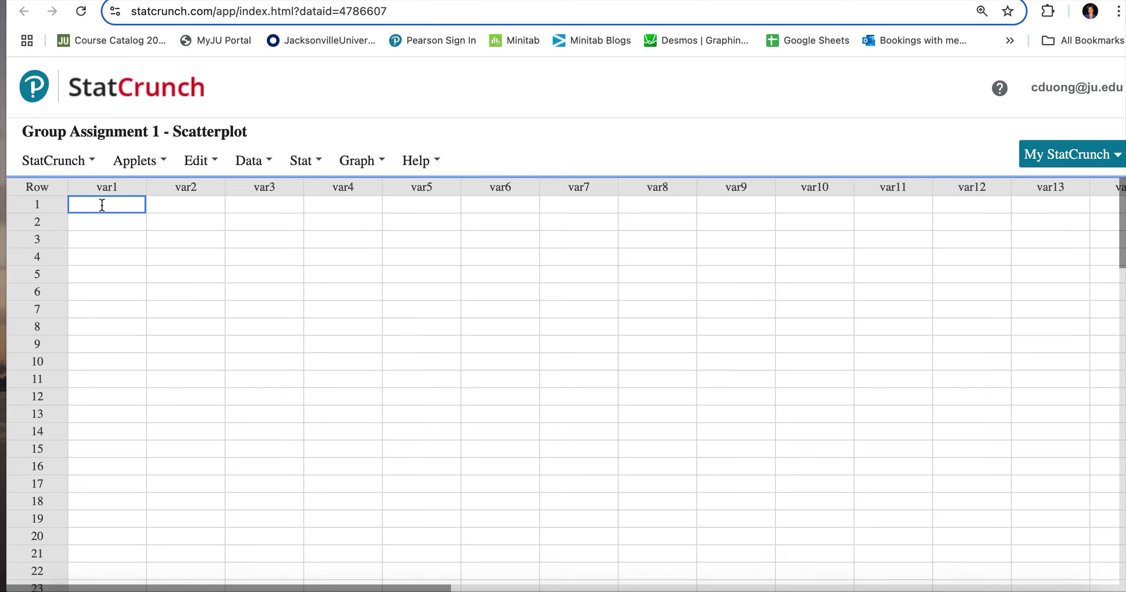
left_click(106, 190)
key("super+v")
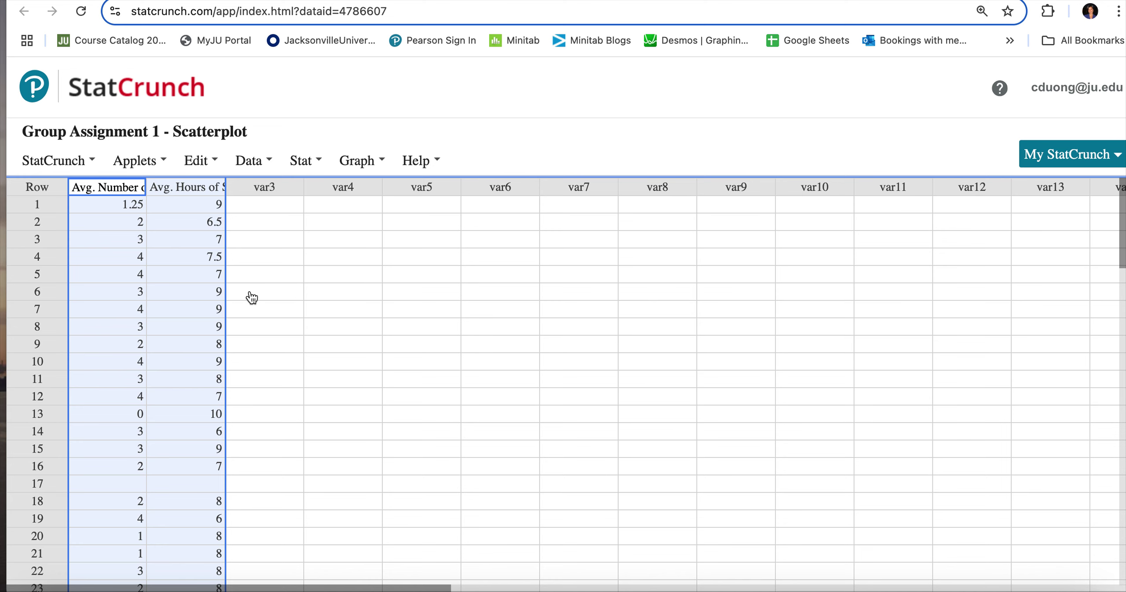
left_click(256, 347)
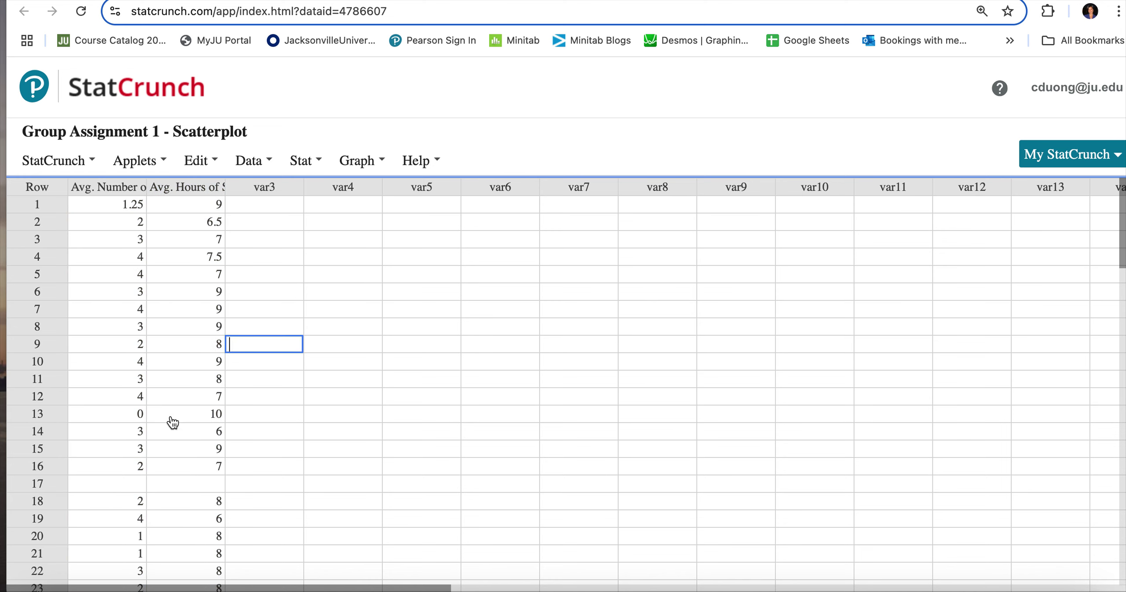
scroll(169, 453, "down", 1)
scroll(164, 487, "down", 5)
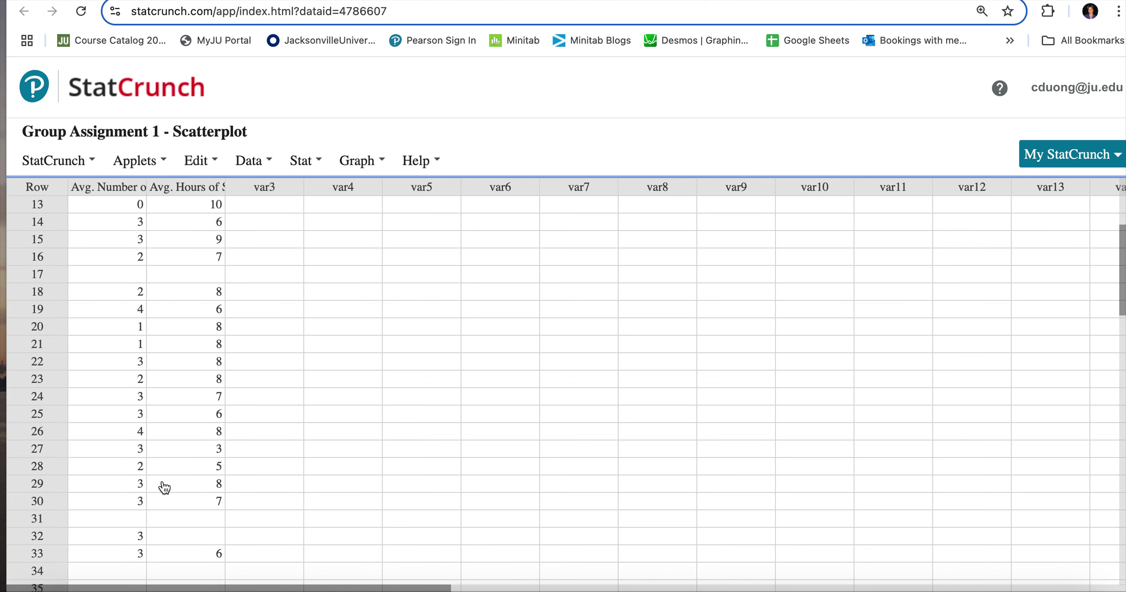
left_click(36, 275)
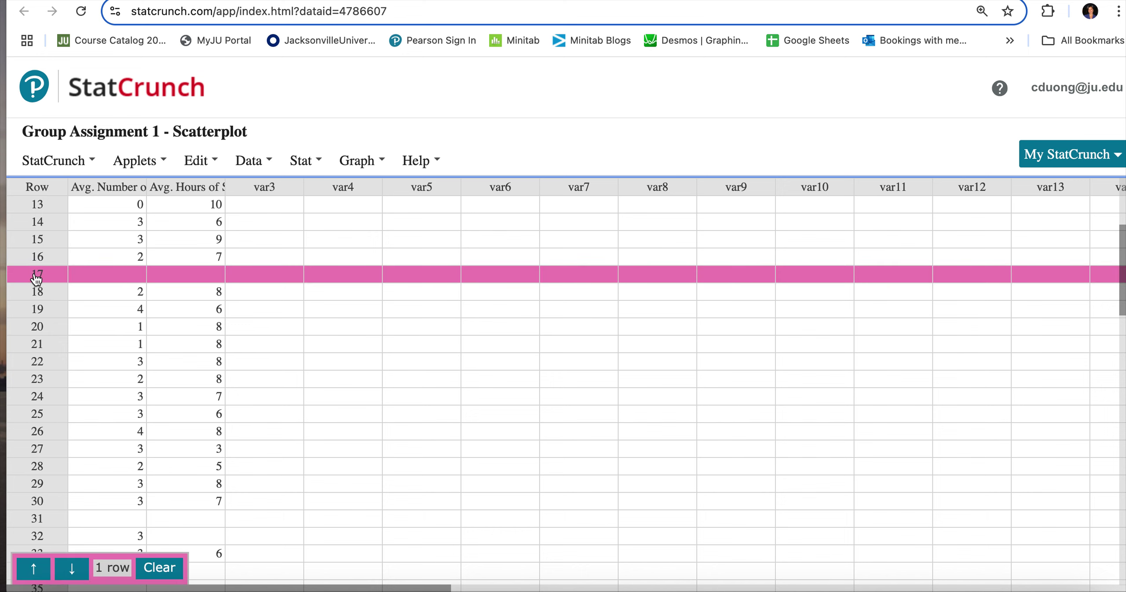
scroll(282, 403, "down", 5)
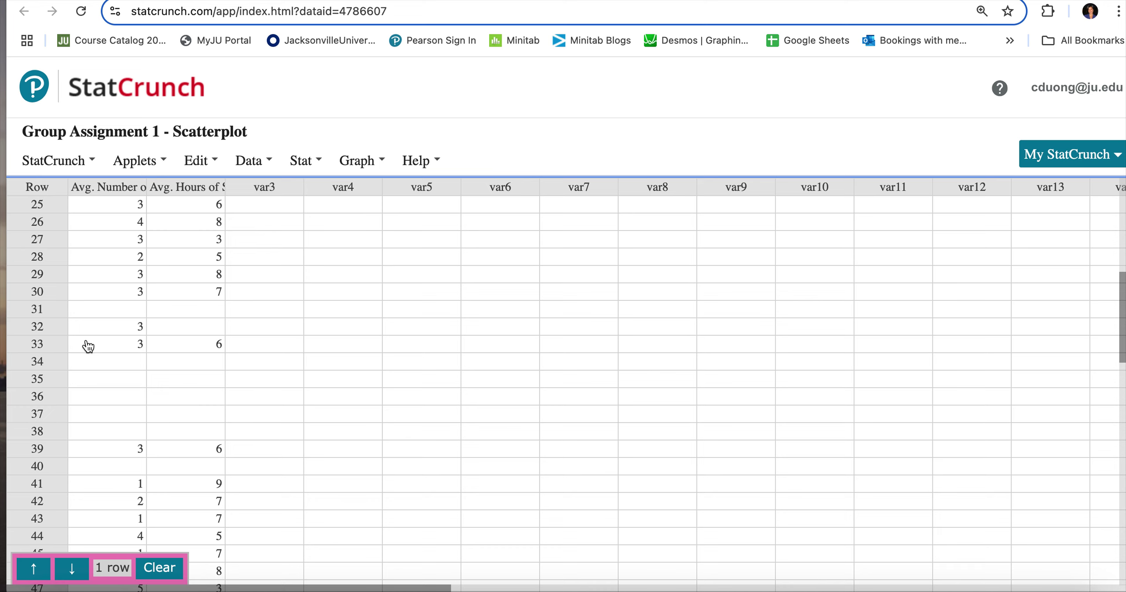
left_click(122, 326)
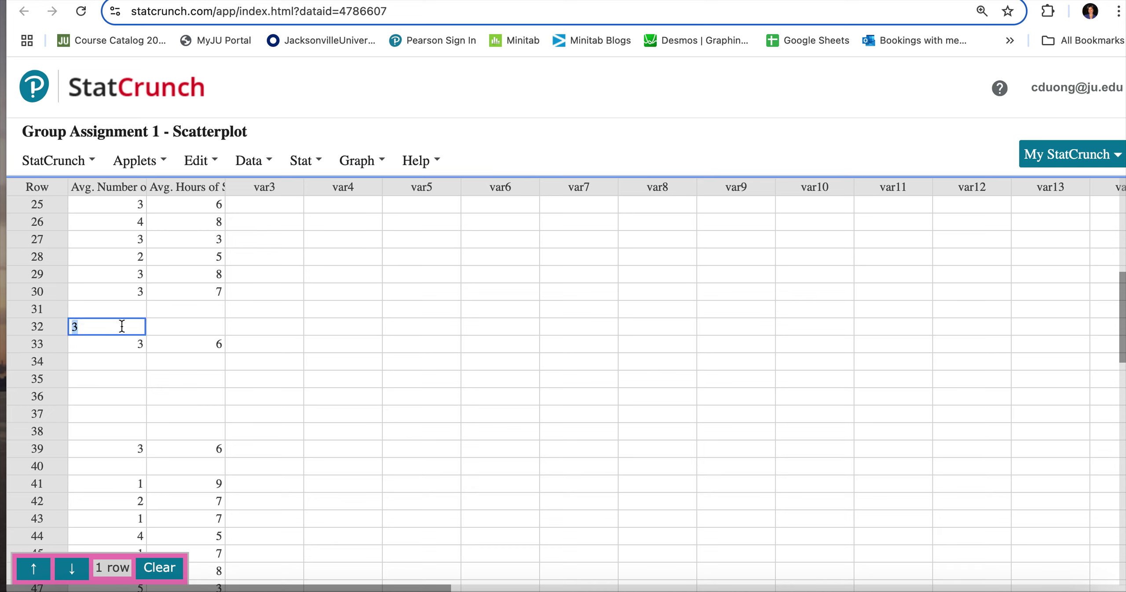
left_click(170, 328)
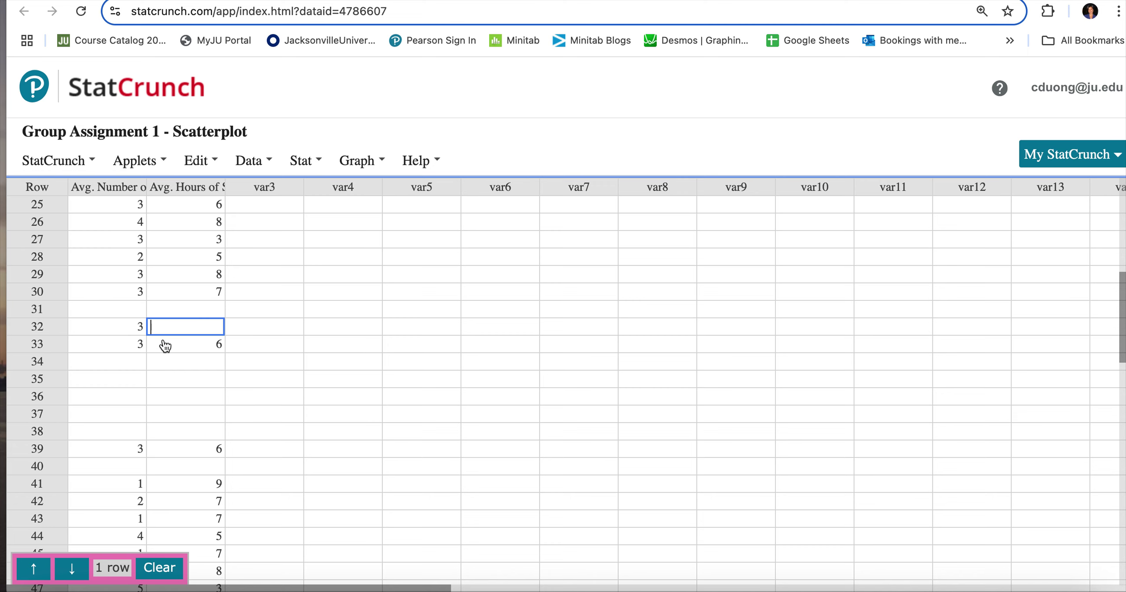
left_click(36, 329)
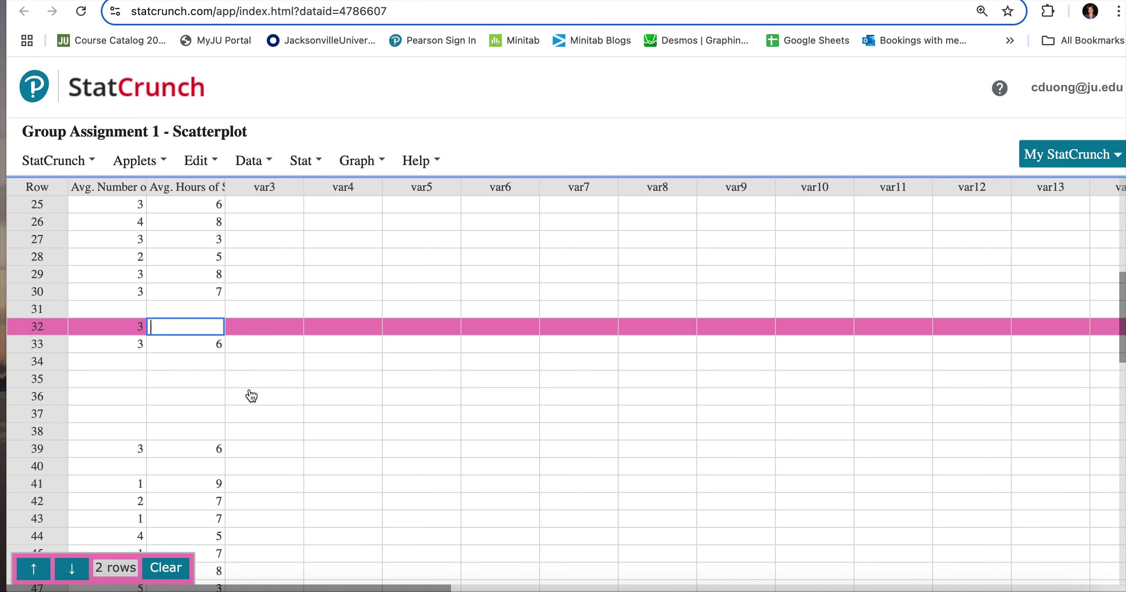
scroll(251, 395, "down", 1)
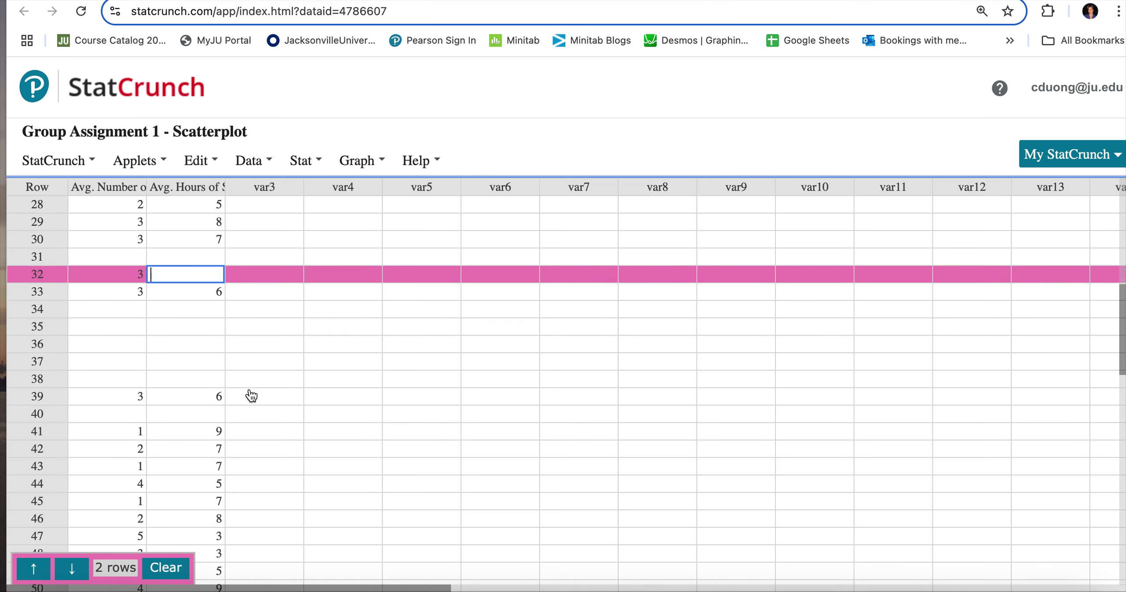
scroll(251, 396, "down", 10)
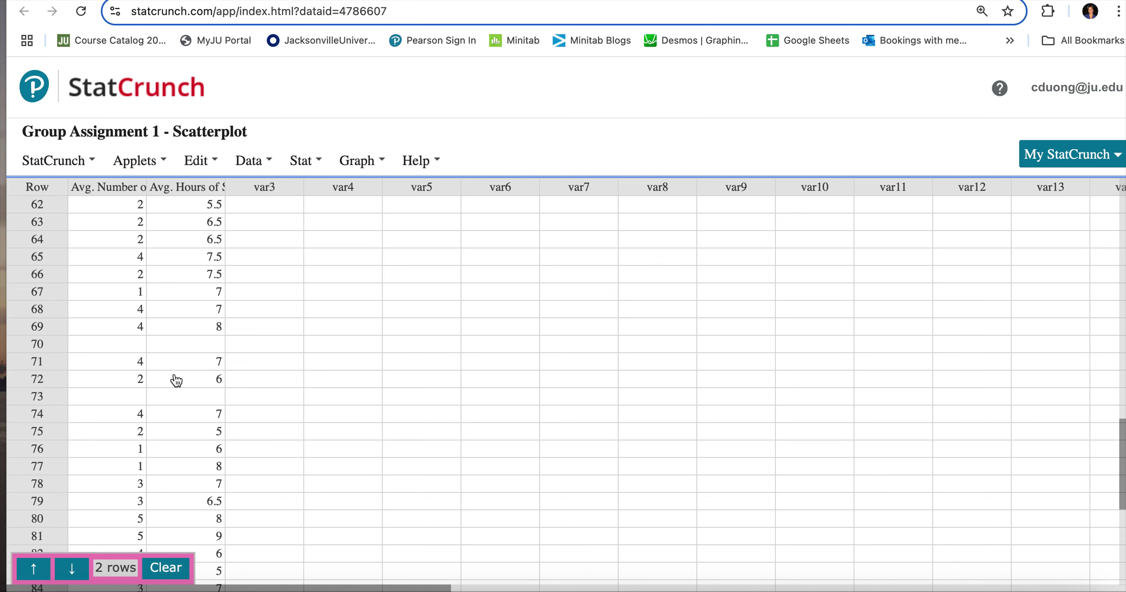
scroll(251, 481, "down", 3)
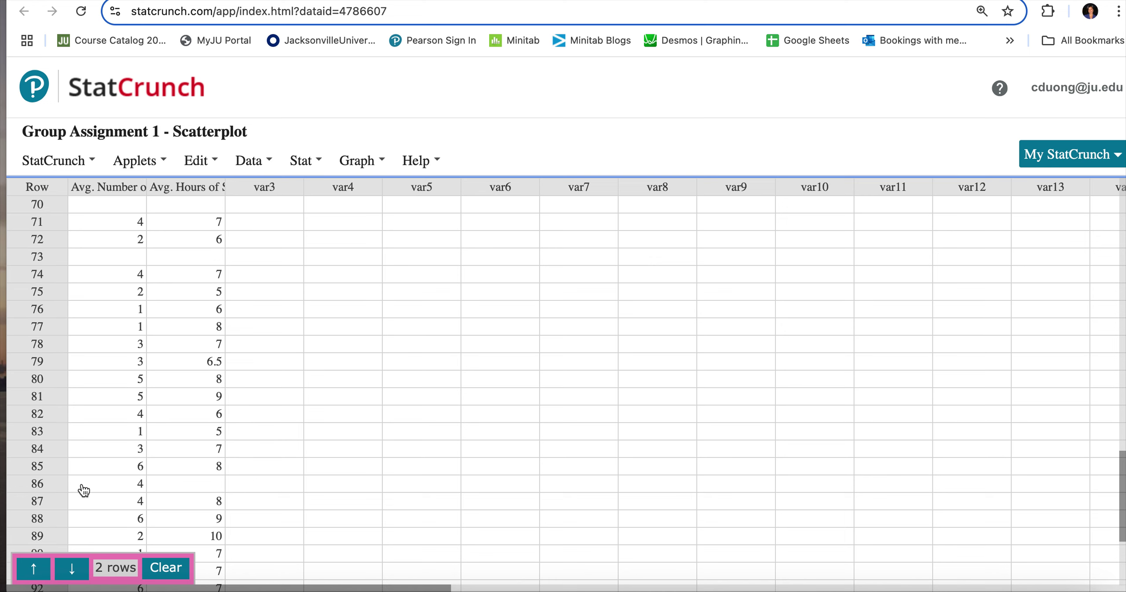
left_click(40, 485)
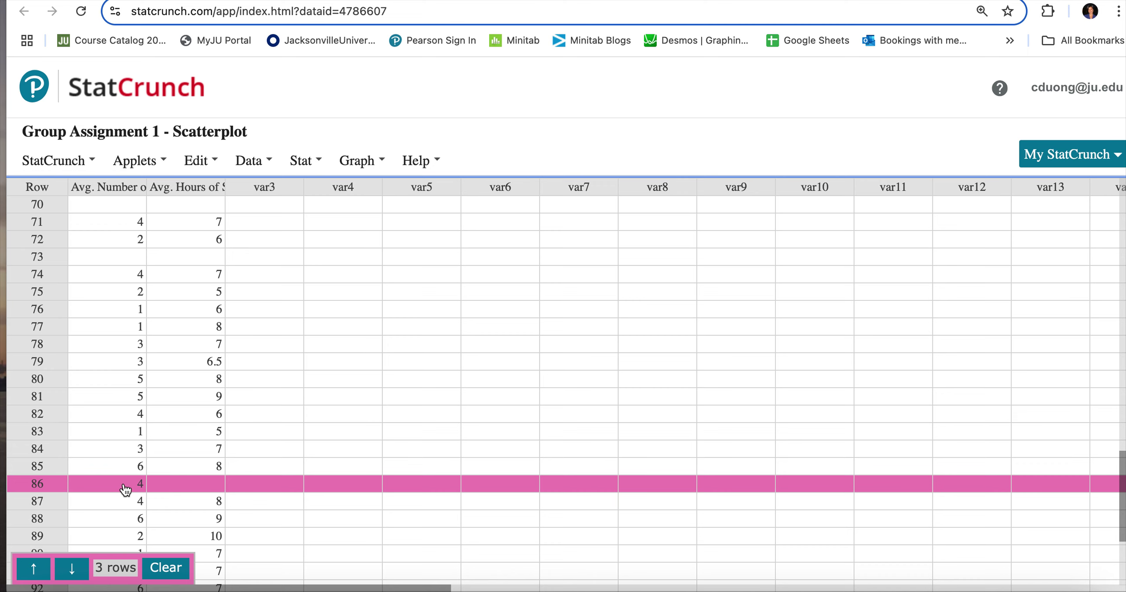
left_click(273, 484)
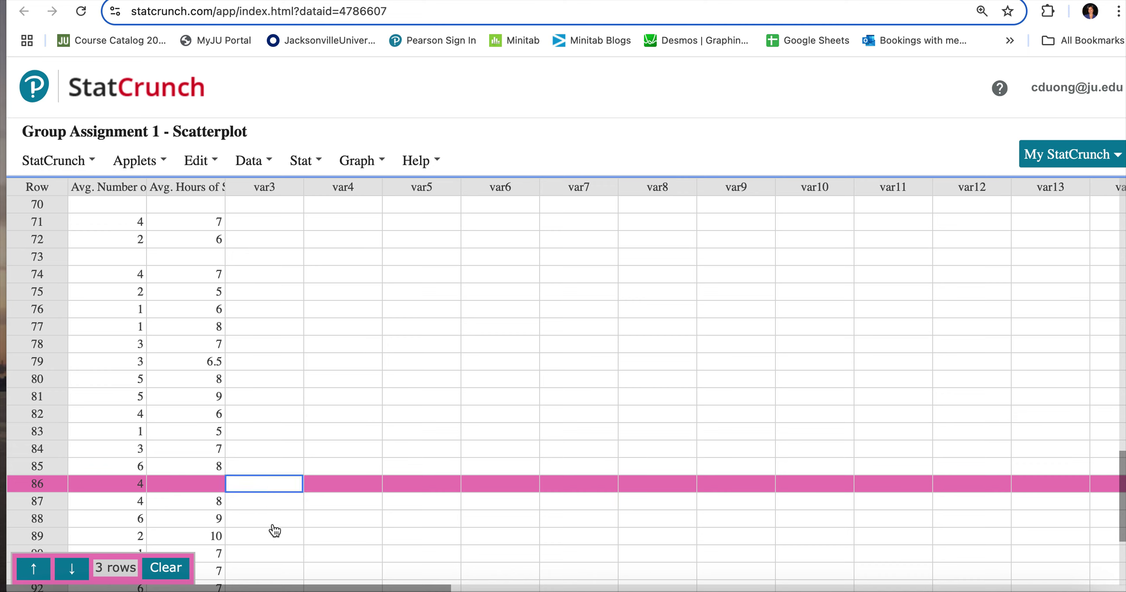
scroll(275, 531, "down", 10)
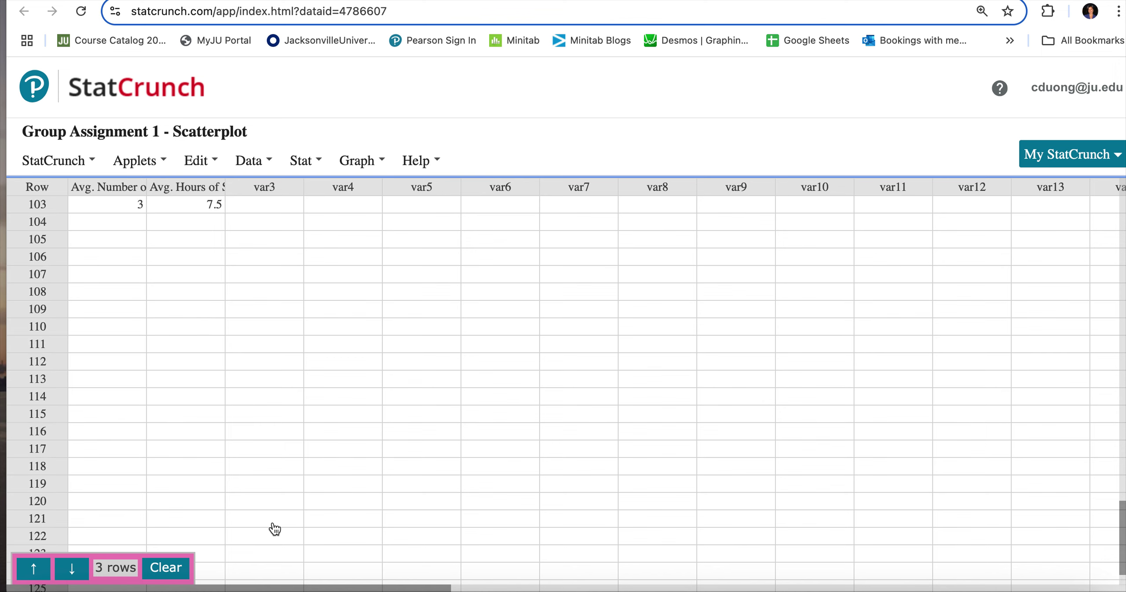
scroll(275, 529, "up", 5)
scroll(275, 529, "down", 2)
left_click(169, 567)
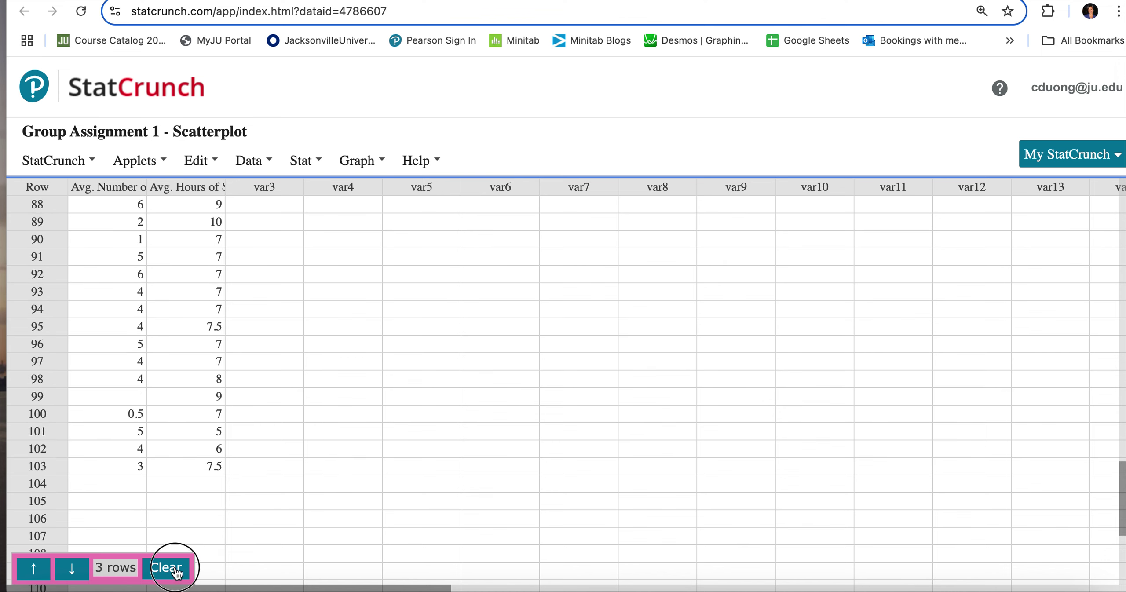
- Start the Delete Rows command and select rows 17, 31 and 32, which have missing values, for removal
left_click(252, 174)
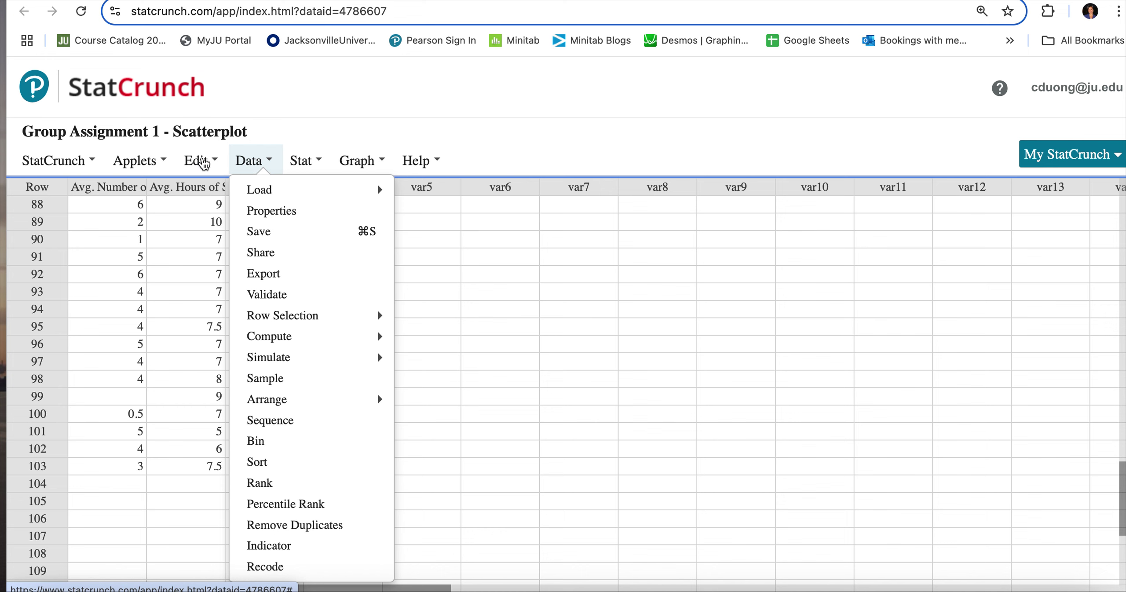
left_click(202, 163)
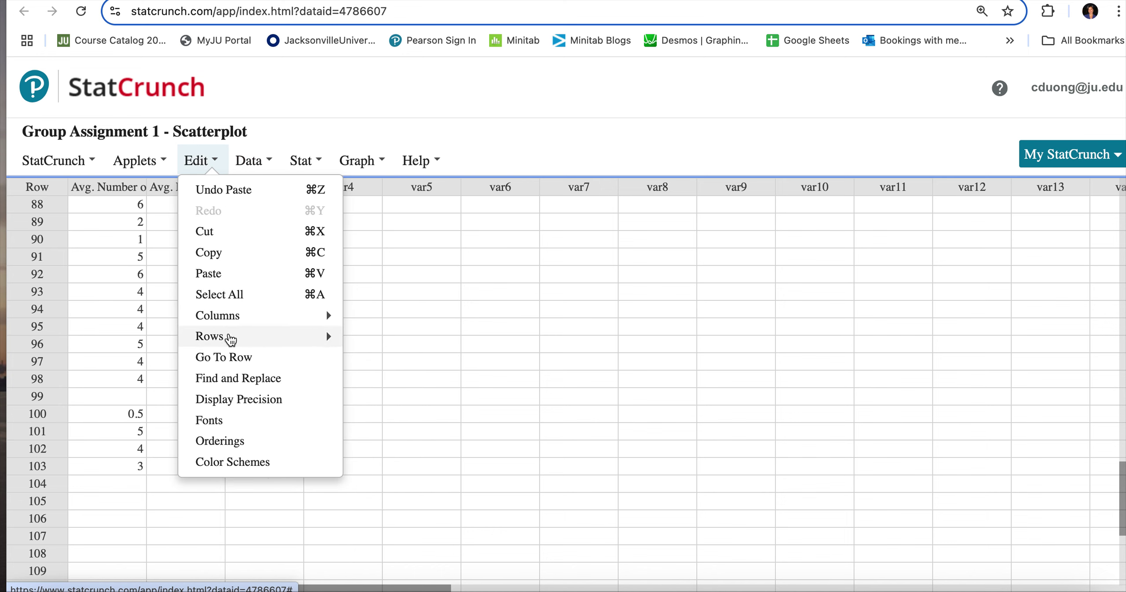
mouse_move(231, 337)
left_click(379, 363)
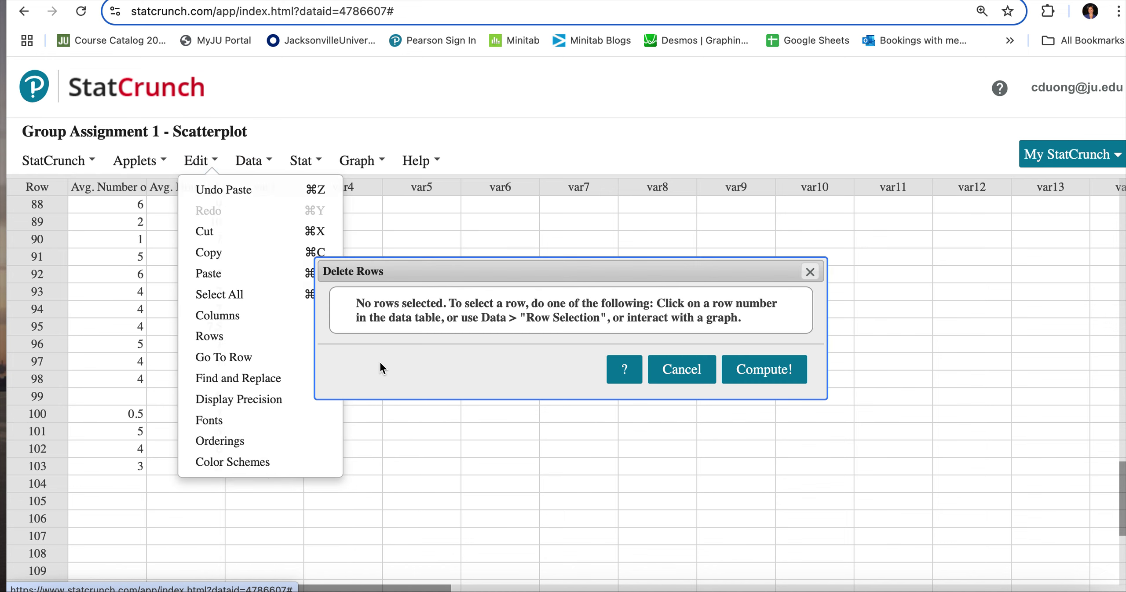
scroll(190, 341, "up", 20)
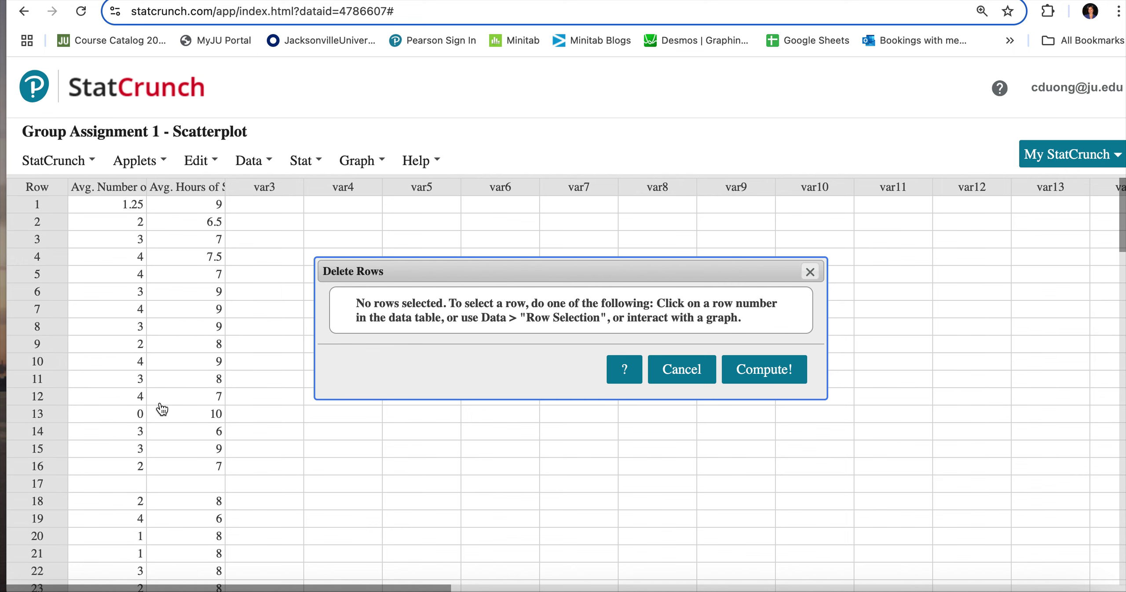
left_click(46, 484)
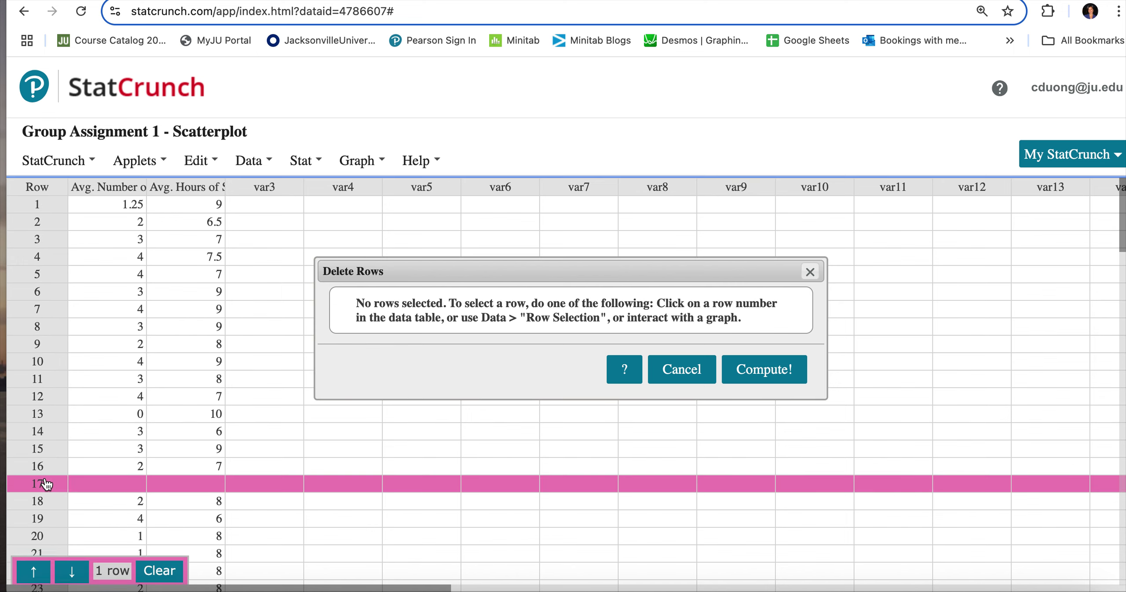
scroll(46, 484, "down", 5)
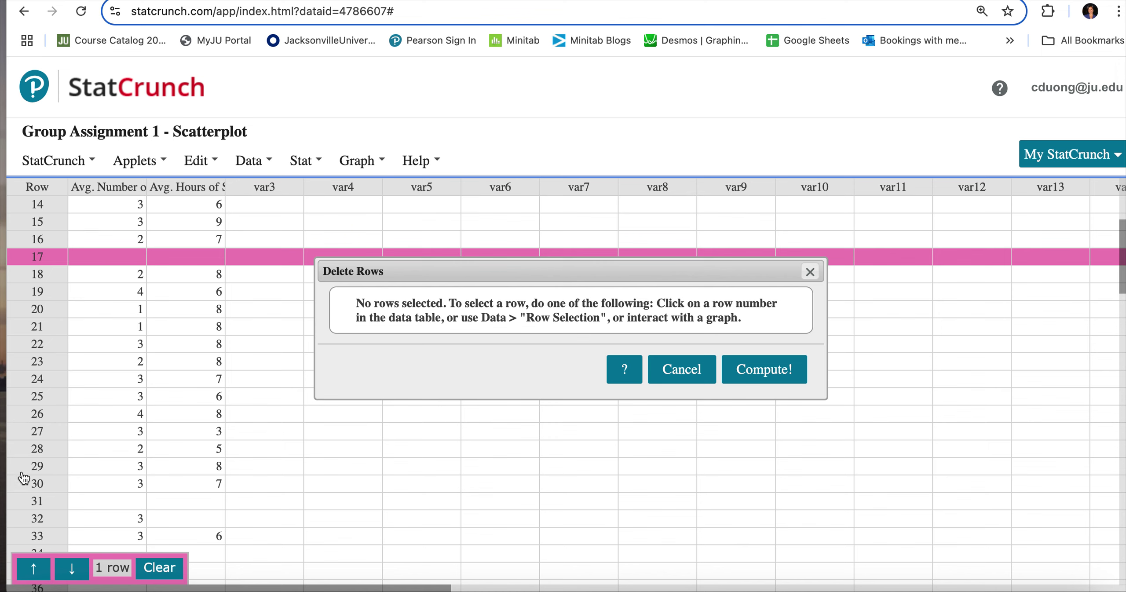
left_click(30, 501)
scroll(34, 503, "down", 5)
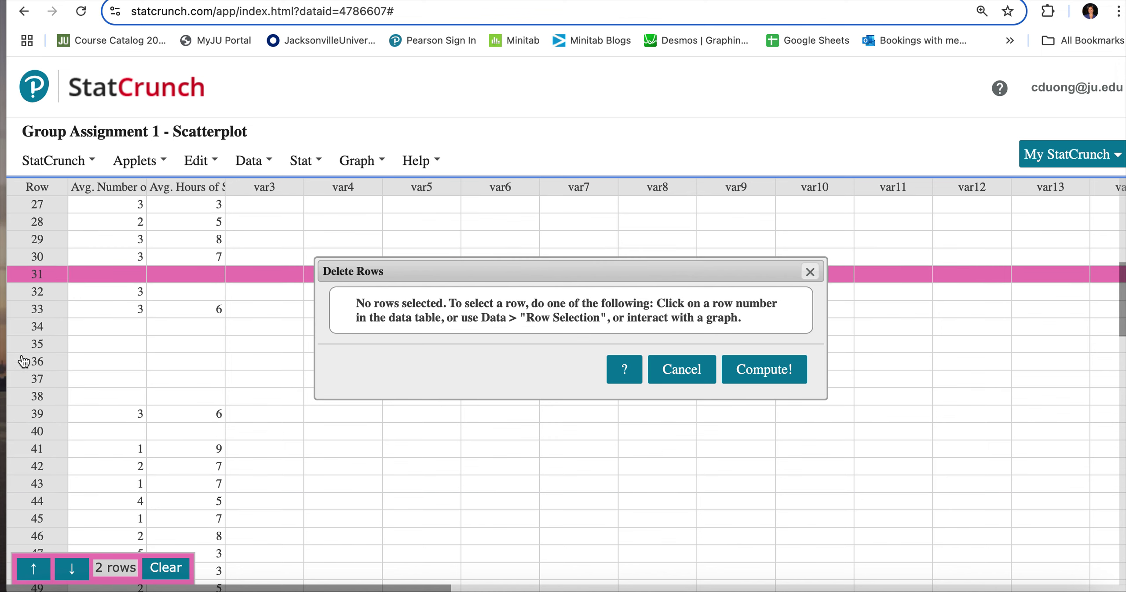
left_click(26, 294)
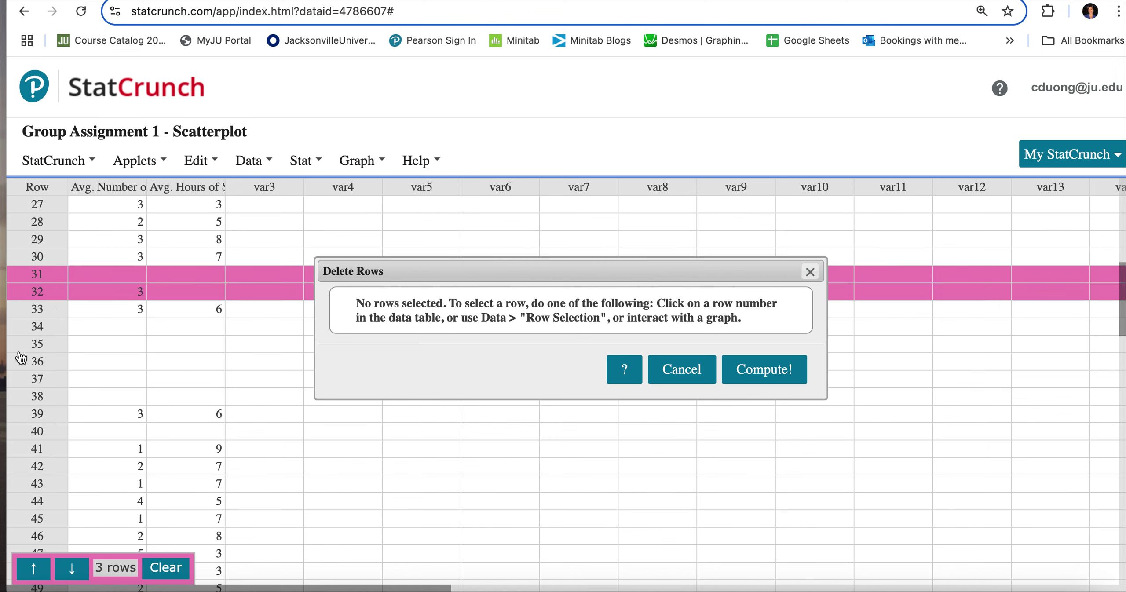
- Add the empty rows 34 through 38 and row 40 to the selection of rows for deletion
left_click(24, 326)
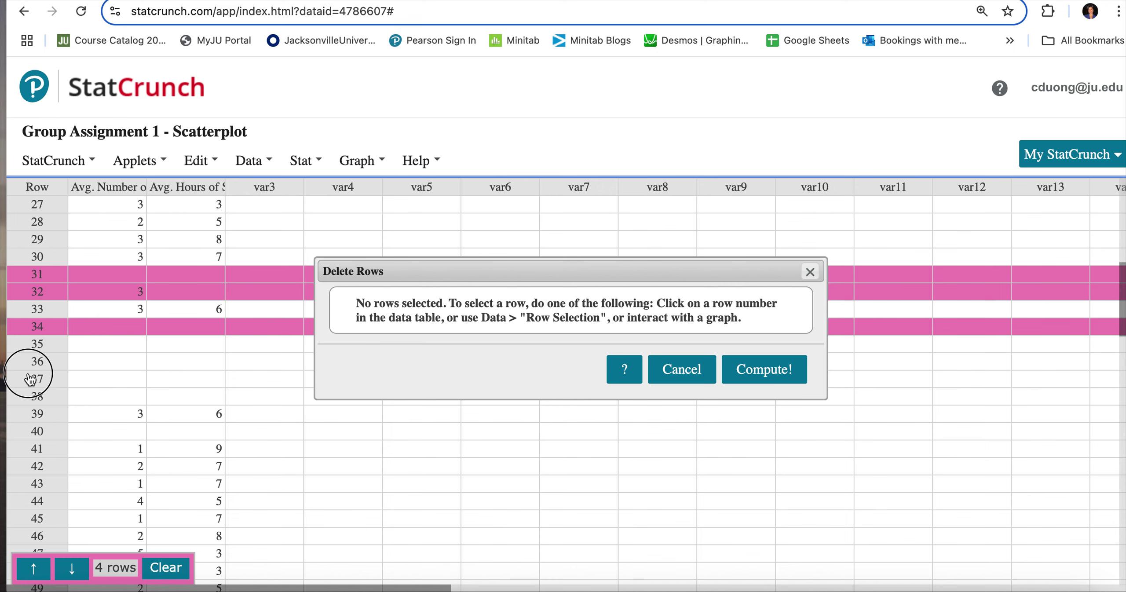
left_click(38, 345)
left_click(39, 363)
left_click(40, 381)
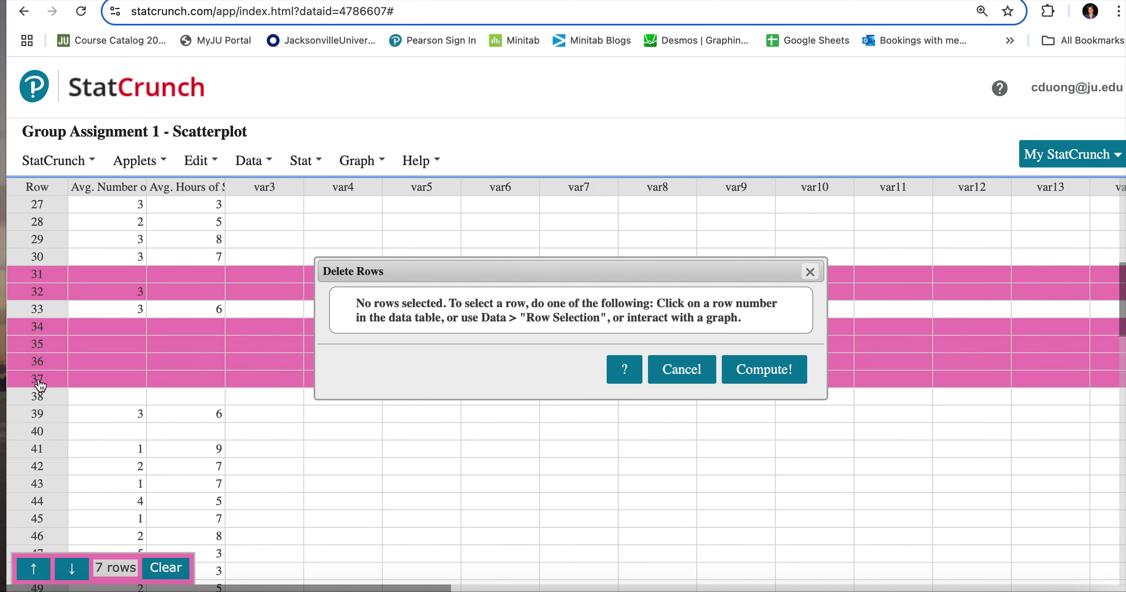
left_click(39, 396)
left_click(33, 433)
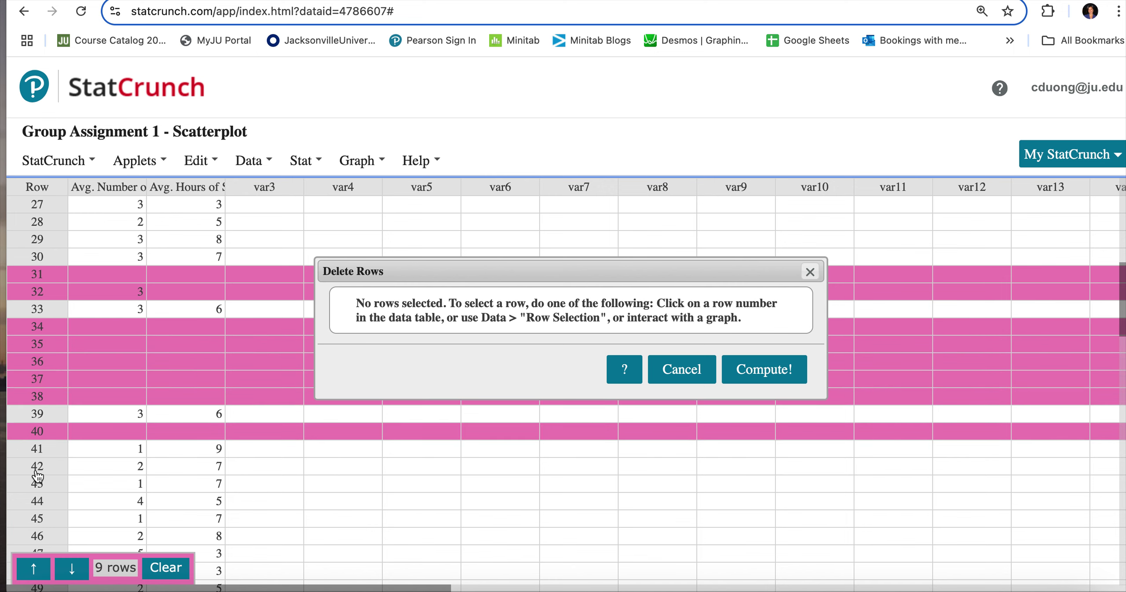
- Add incomplete row 52 and the empty rows 56, 70 and 73 to the row selection
scroll(38, 477, "down", 5)
left_click(32, 416)
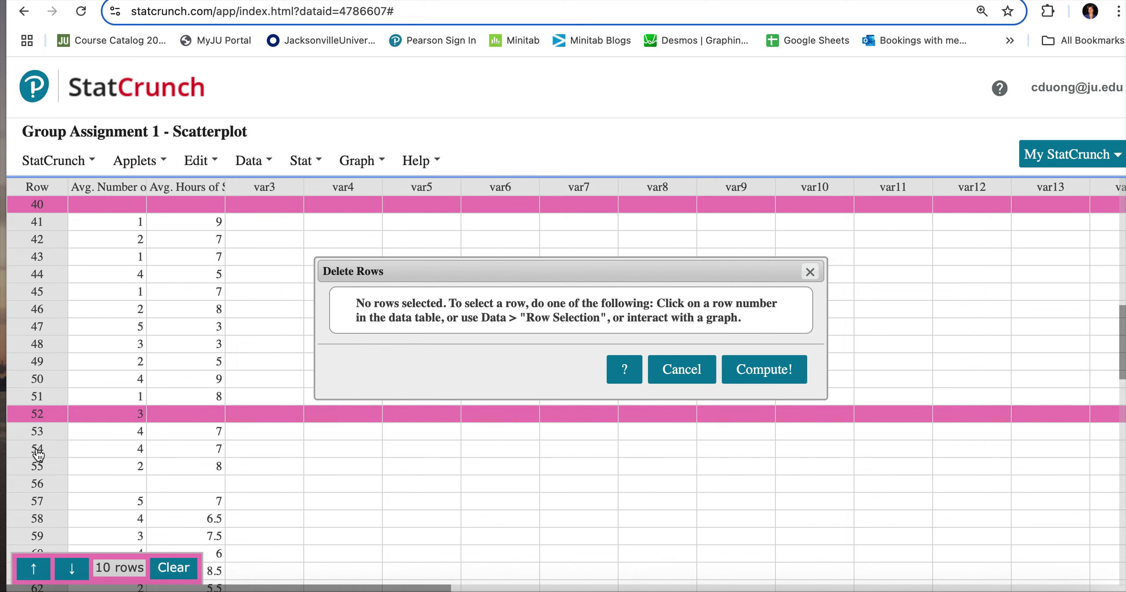
left_click(37, 483)
scroll(37, 479, "down", 7)
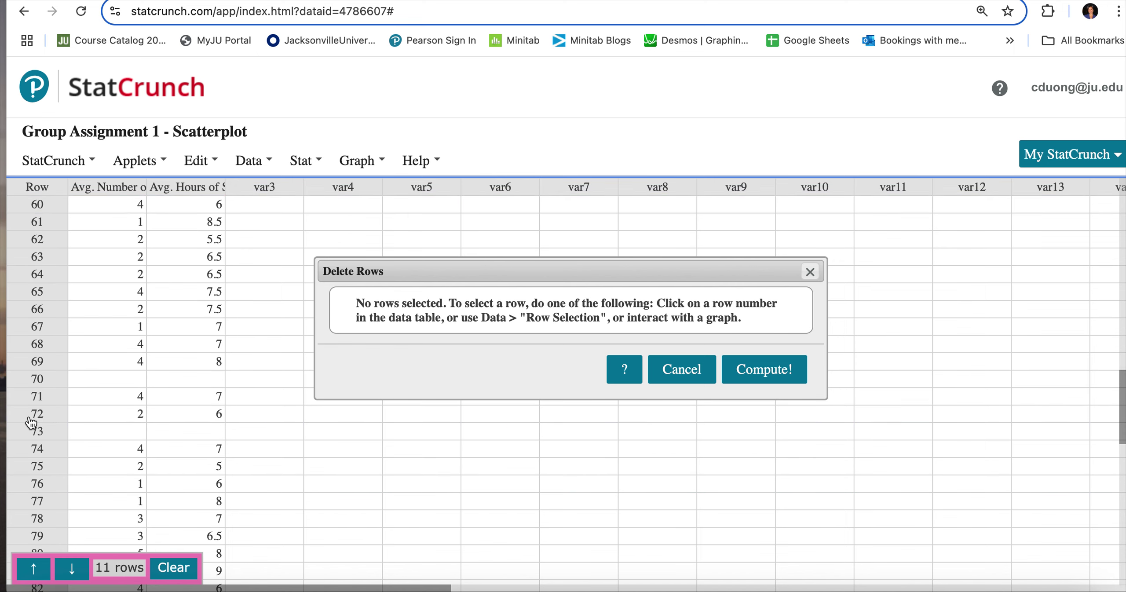
left_click(35, 381)
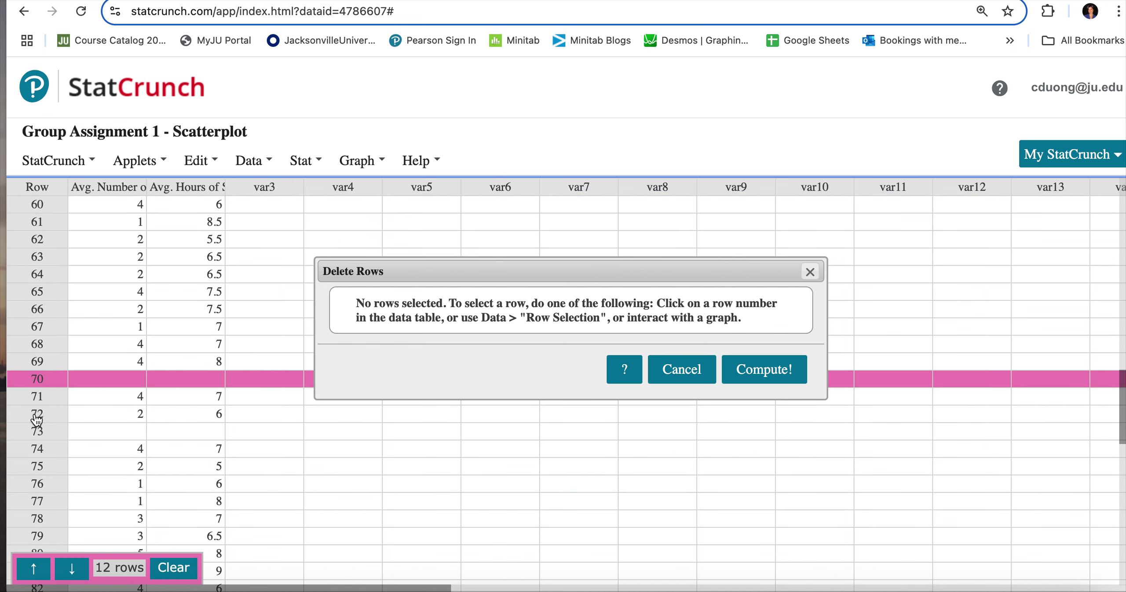
left_click(37, 431)
- Add the incomplete rows 86 and 99 to the selection and delete all selected rows from the data table
scroll(37, 453, "down", 7)
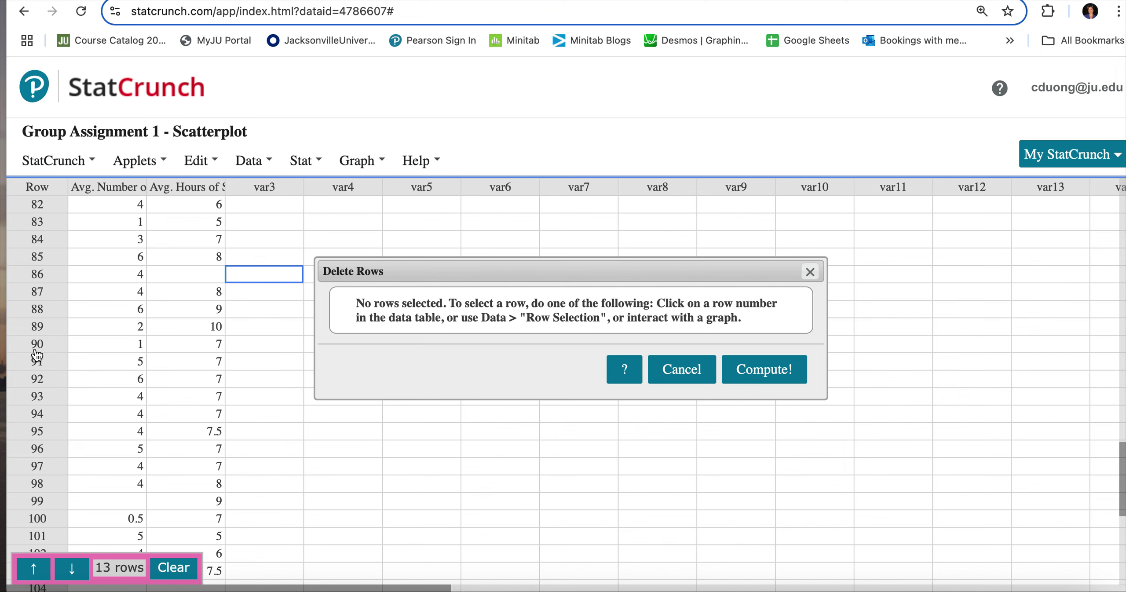
left_click(36, 277)
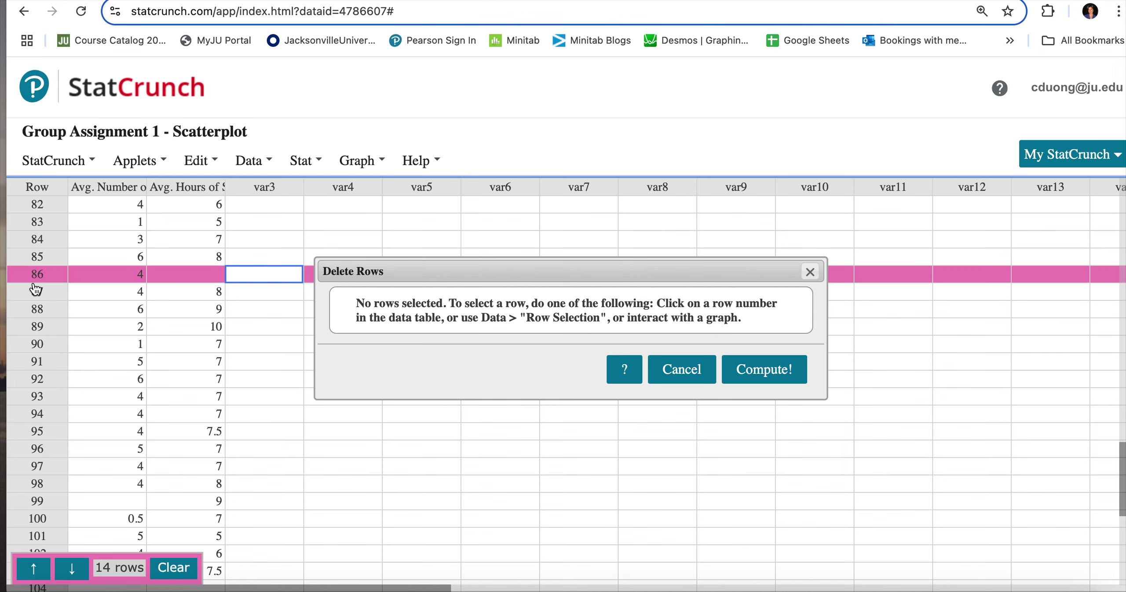
left_click(37, 499)
scroll(37, 502, "down", 5)
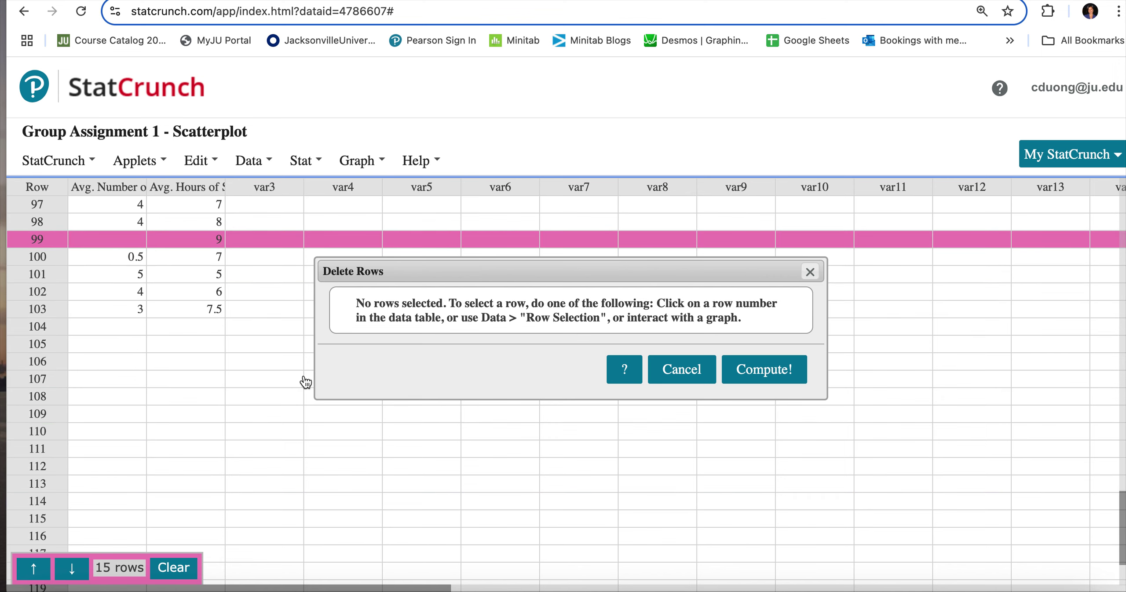
left_click(751, 374)
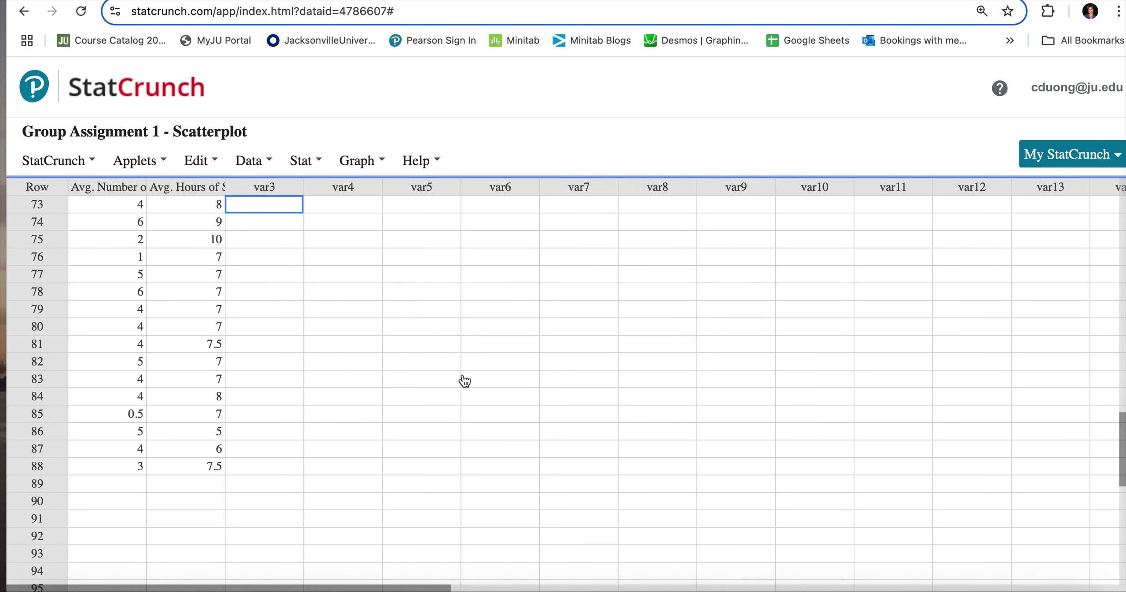
scroll(395, 328, "up", 15)
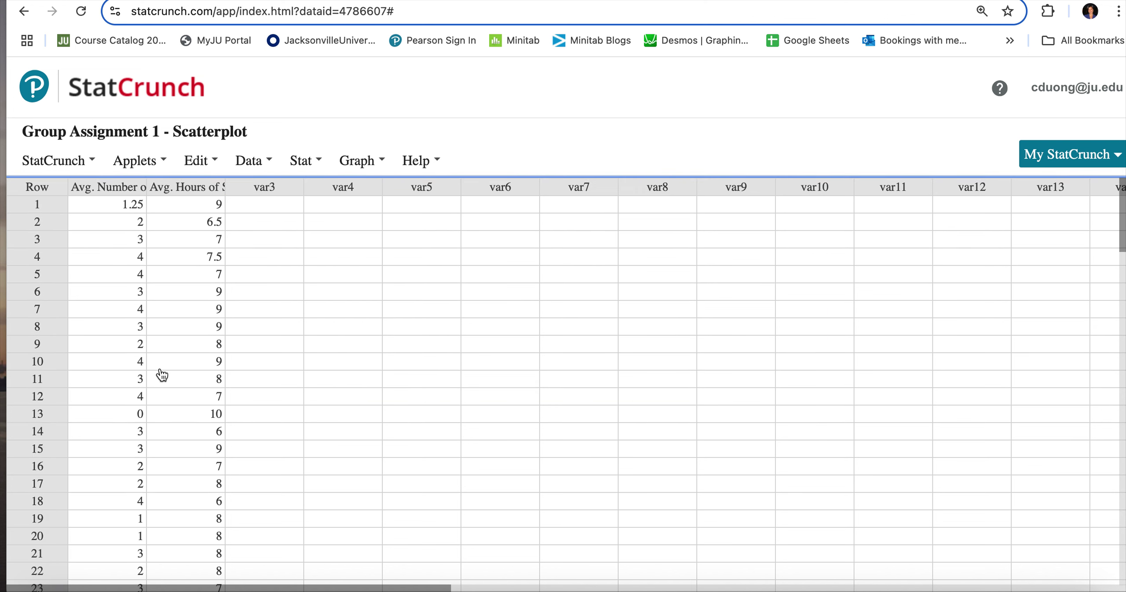
- Check both average columns down to the last filled row for any remaining missing values
scroll(162, 374, "down", 8)
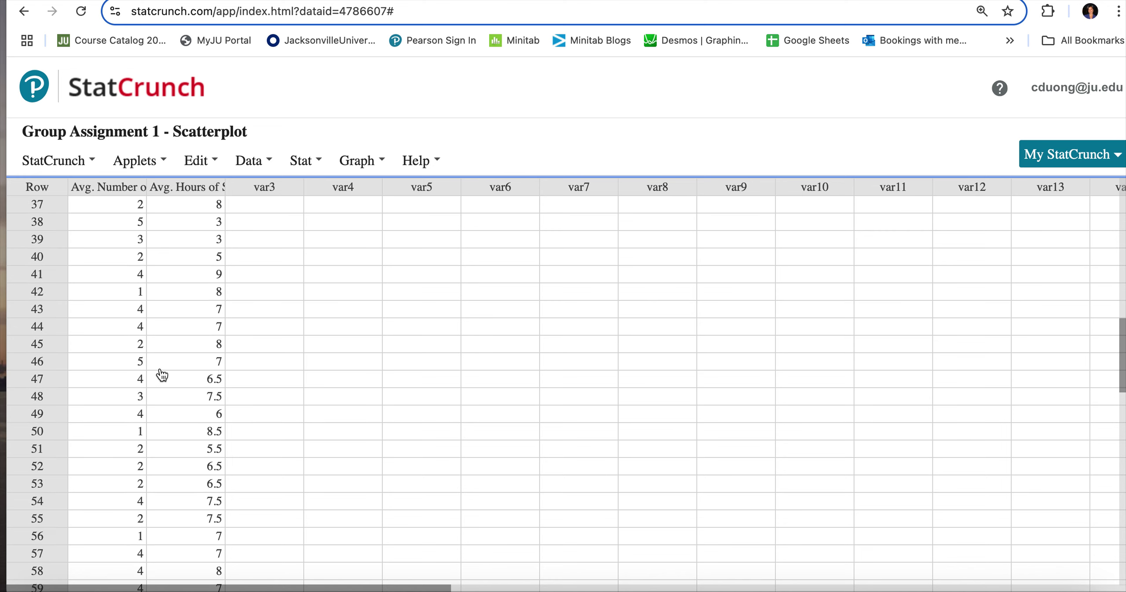
scroll(161, 374, "down", 9)
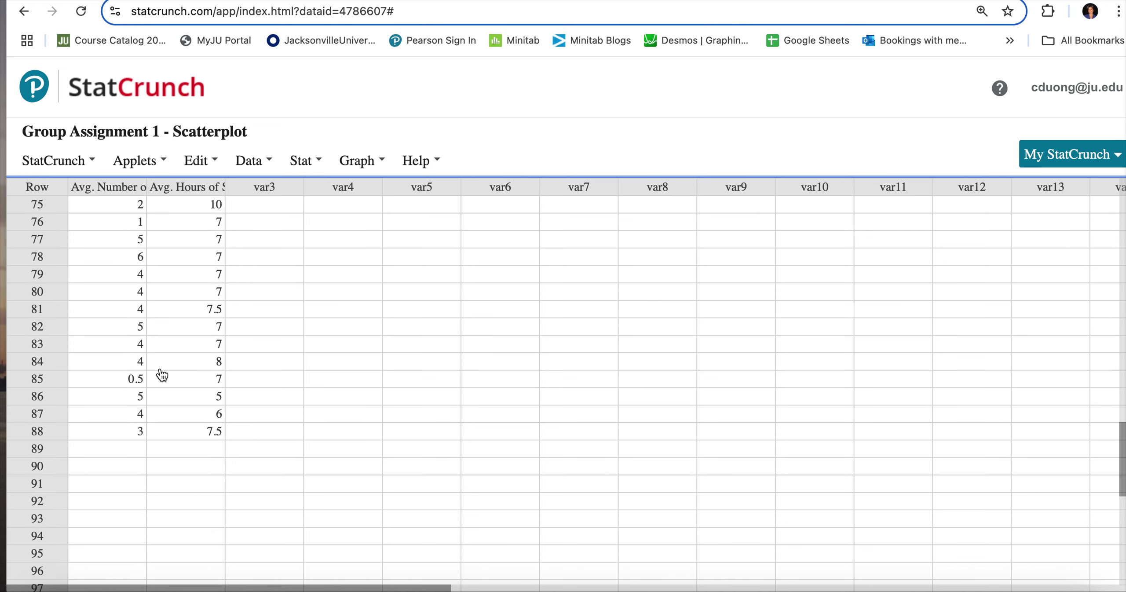
scroll(162, 375, "down", 1)
scroll(161, 374, "down", 2)
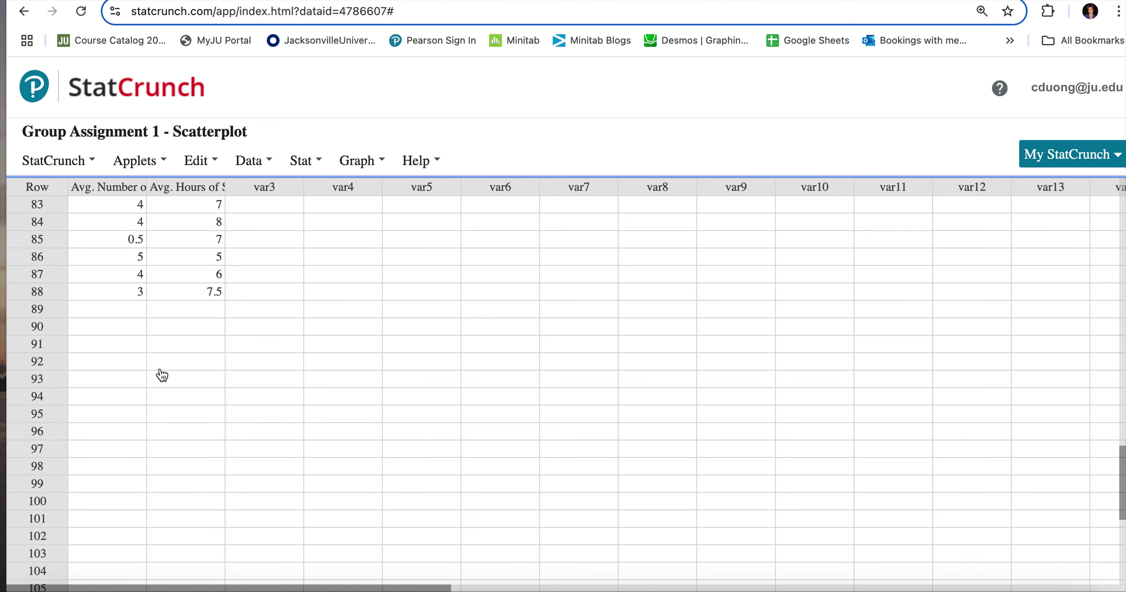
scroll(162, 375, "up", 13)
scroll(162, 375, "up", 5)
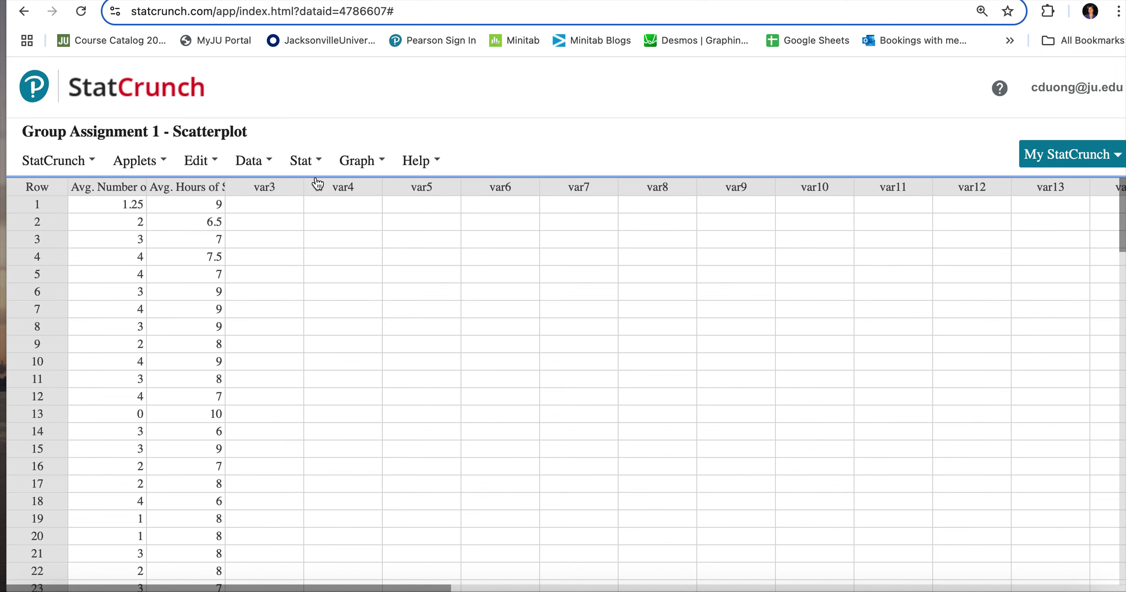
- Start a scatter plot with the average daily online streaming hours as X variable and Avg. Hours of Sleep per Night as Y variable
left_click(308, 165)
left_click(354, 167)
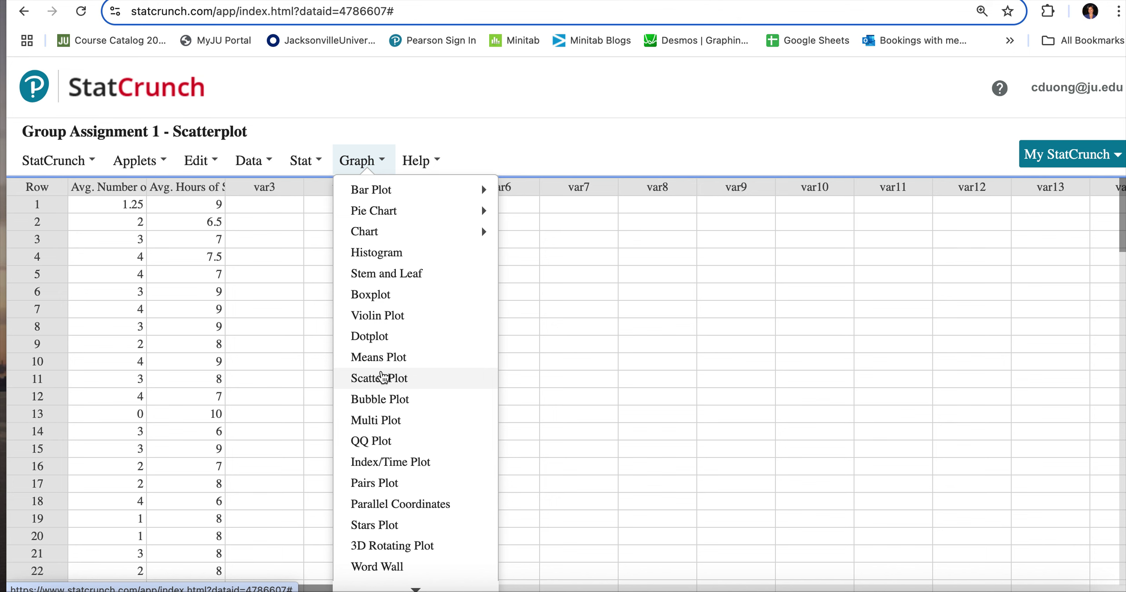
left_click(382, 377)
left_click(386, 140)
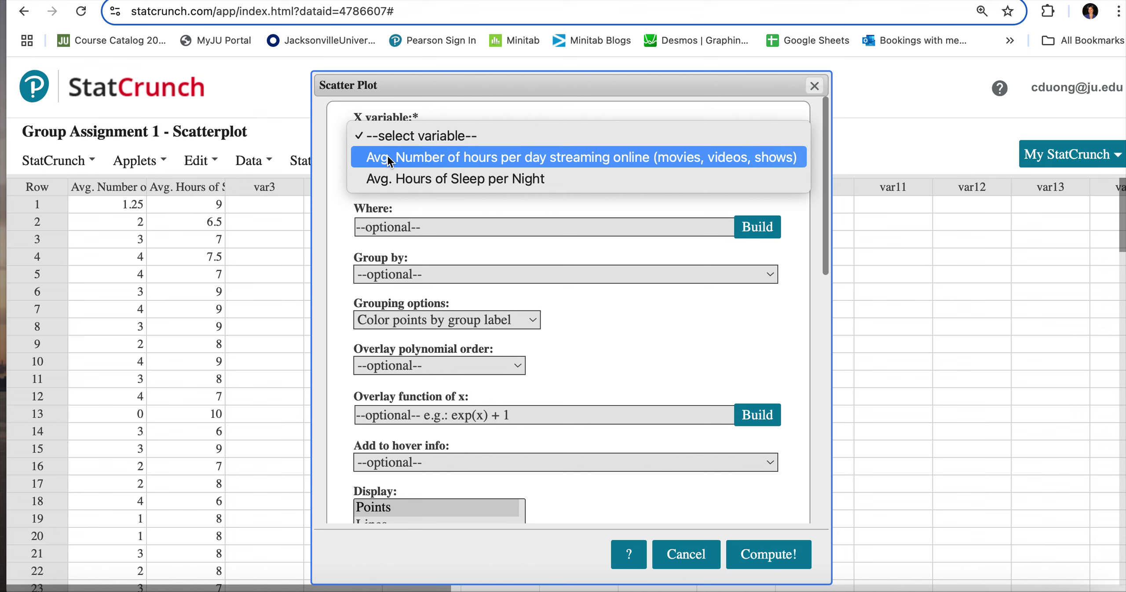
left_click(387, 157)
left_click(393, 182)
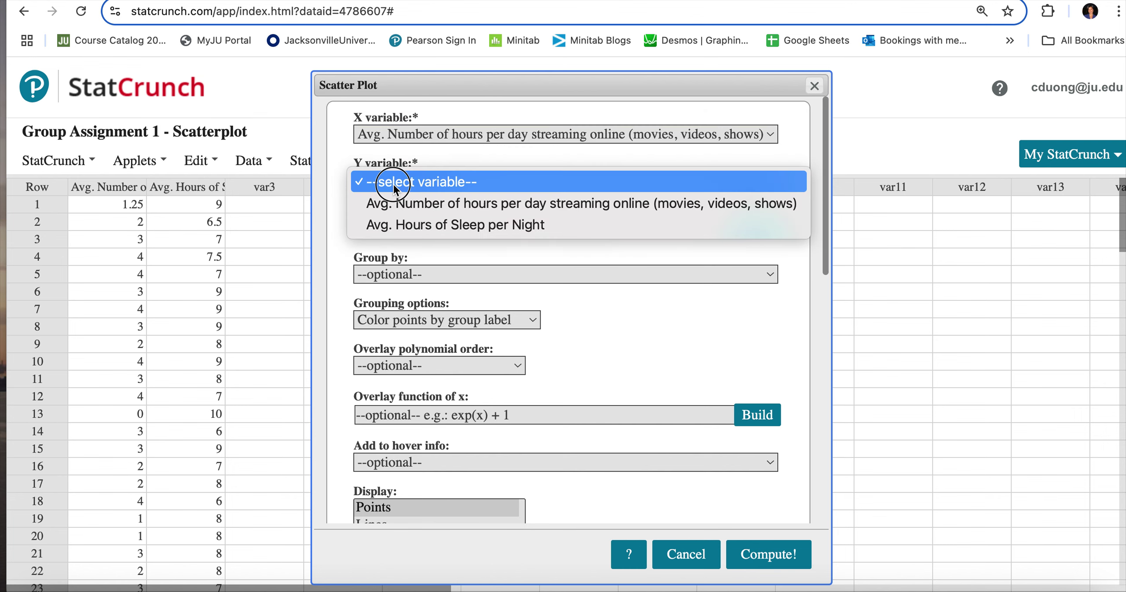
left_click(400, 227)
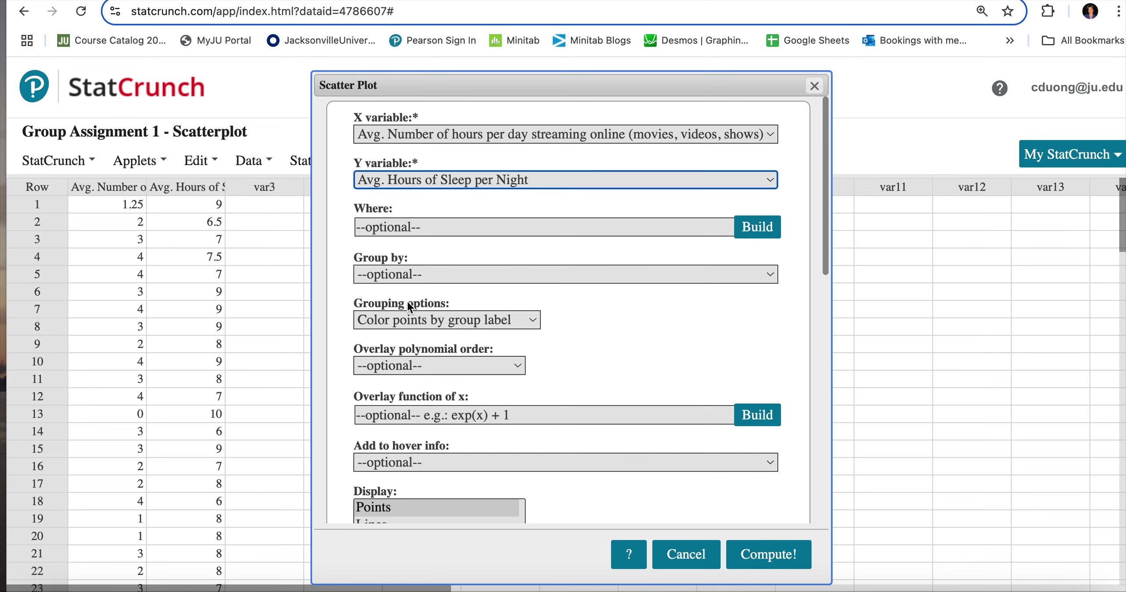
- Label the scatter plot's X-axis "Hours Streaming Online" and its Y-axis "Hours Sleep per Night"
scroll(424, 359, "down", 3)
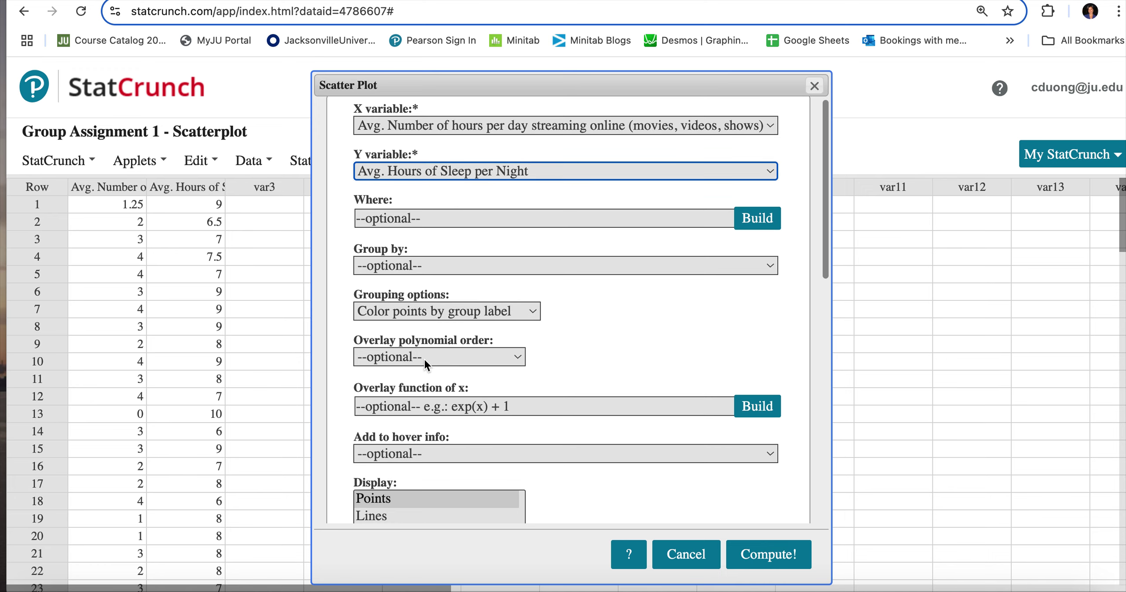
scroll(424, 359, "down", 5)
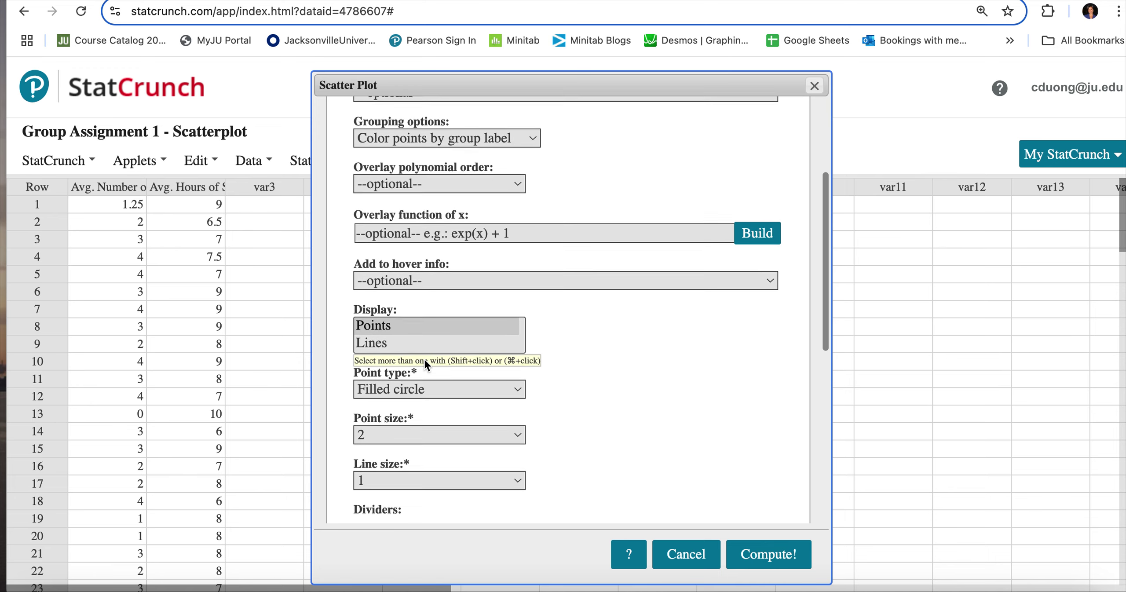
scroll(424, 357, "up", 8)
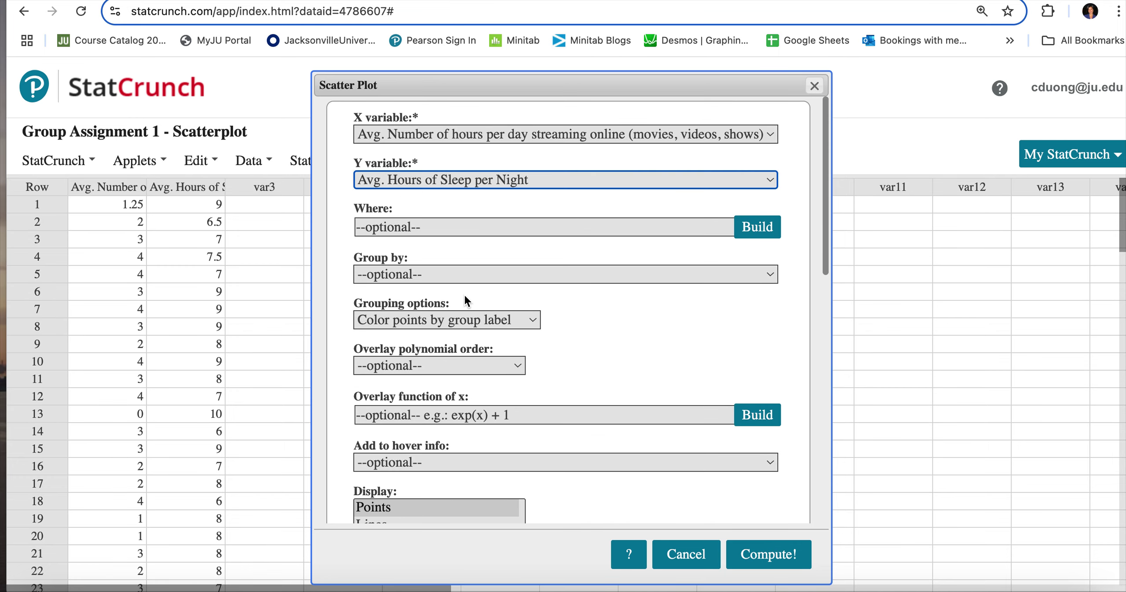
scroll(455, 362, "down", 12)
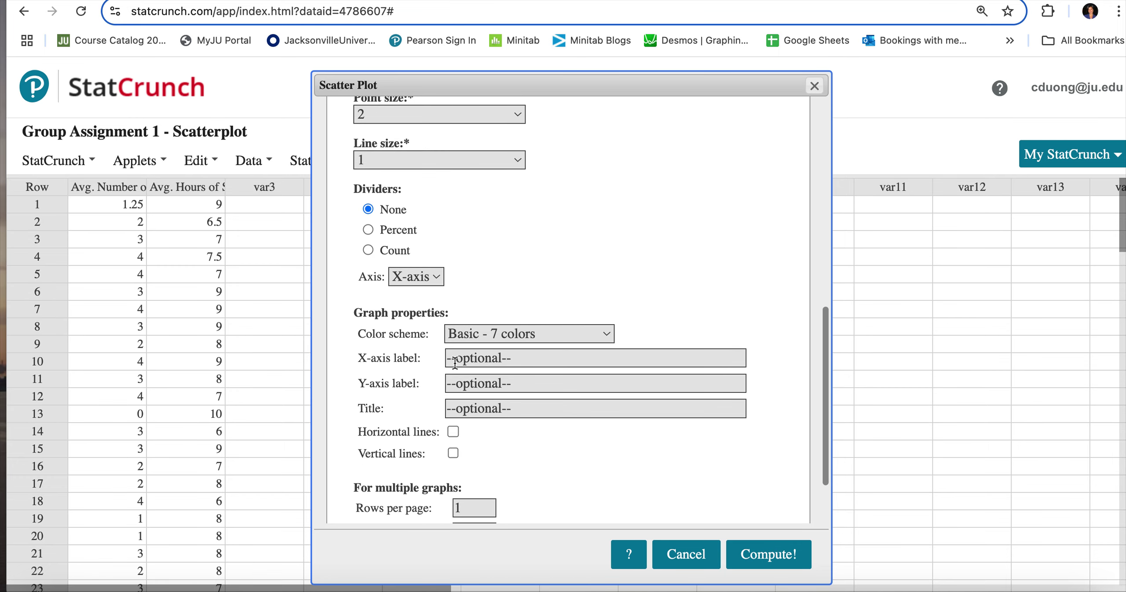
left_click(469, 355)
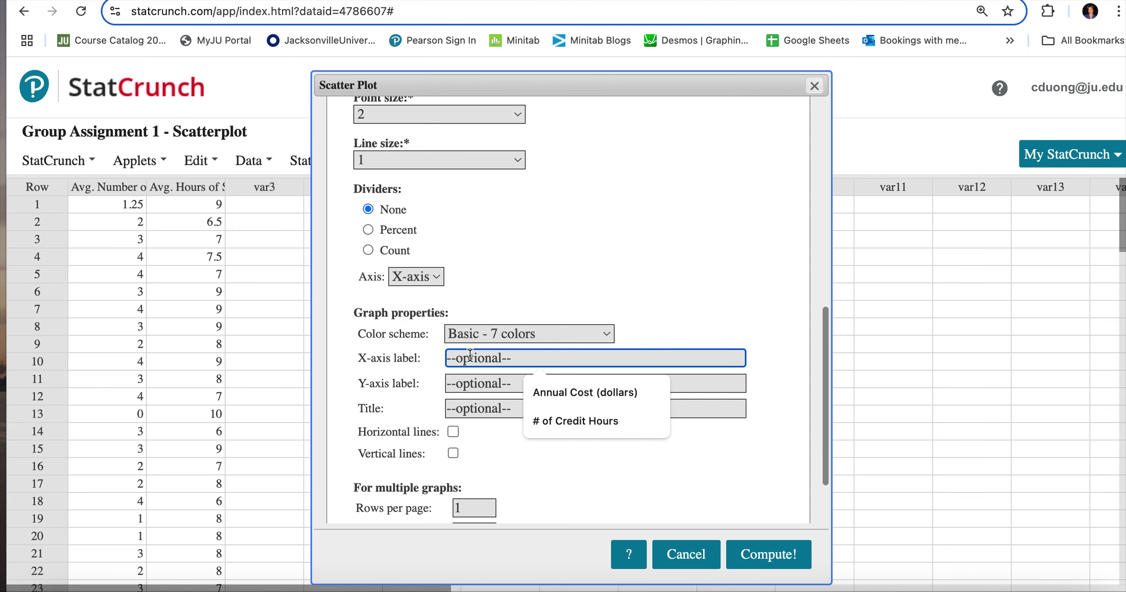
type("Hours Streaming Online")
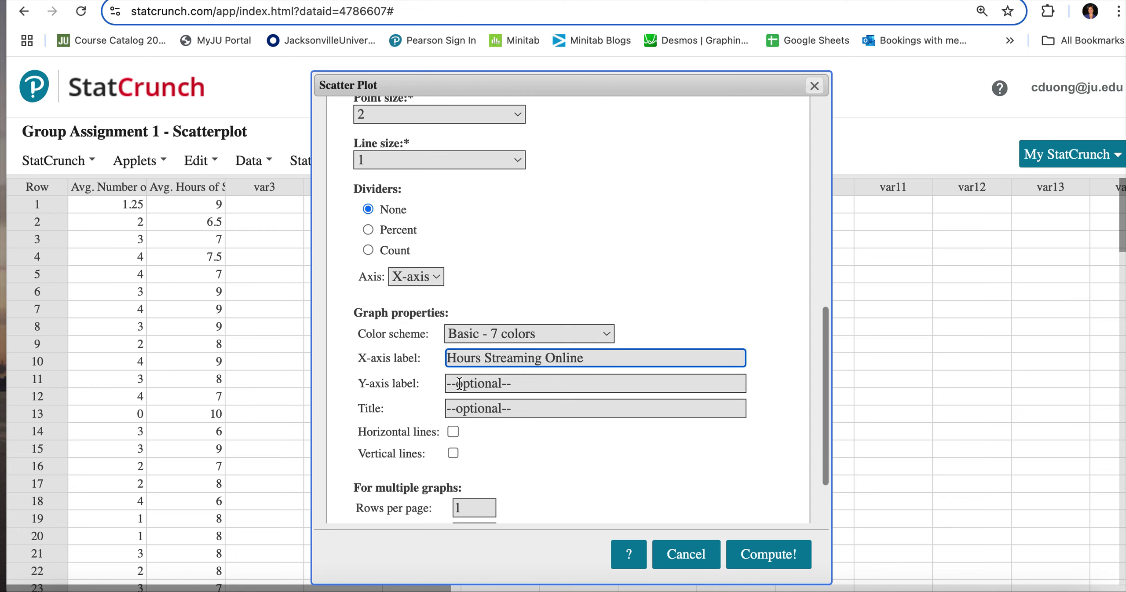
left_click(459, 383)
type("Hou")
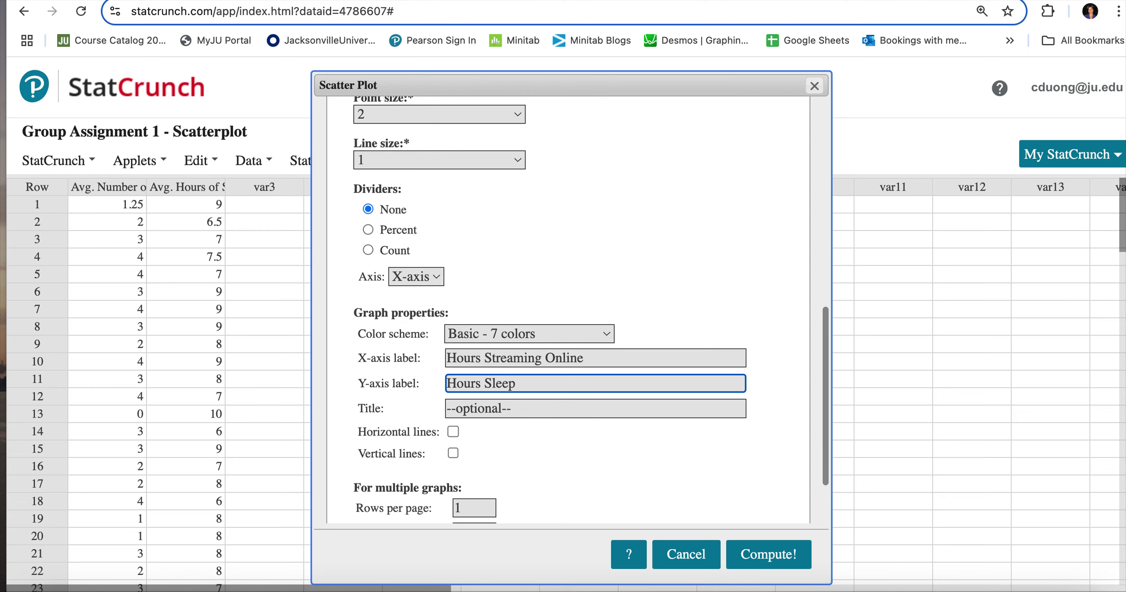
type("ght")
left_click(447, 357)
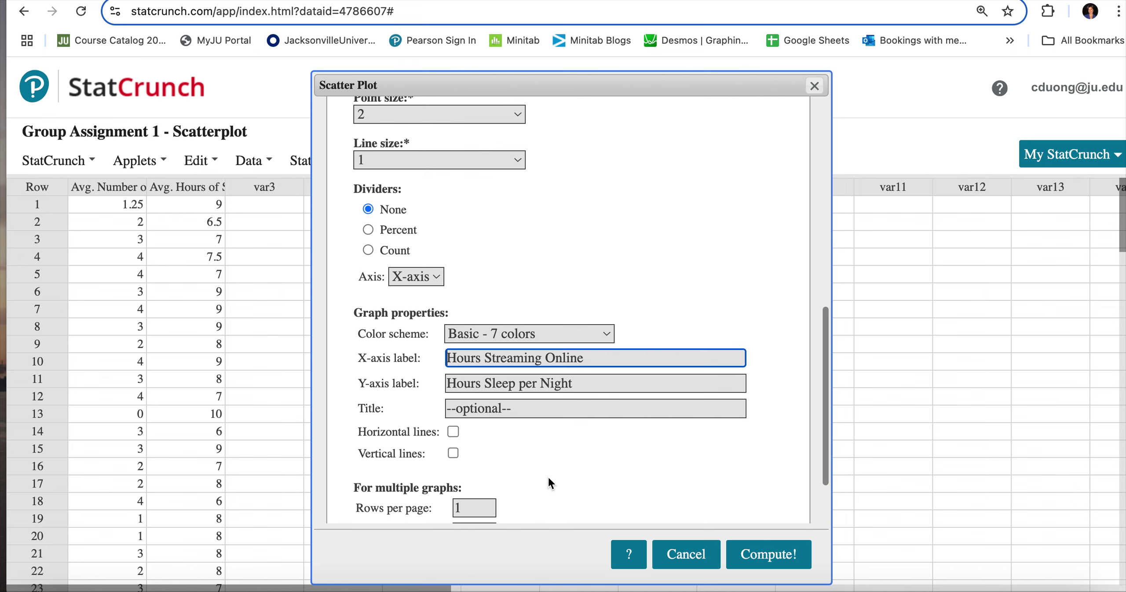
- Title the graph "Average Hours Streaming vs Average Hours Sleep" and extend the X-axis label with "per Day"
scroll(547, 476, "down", 1)
left_click(518, 392)
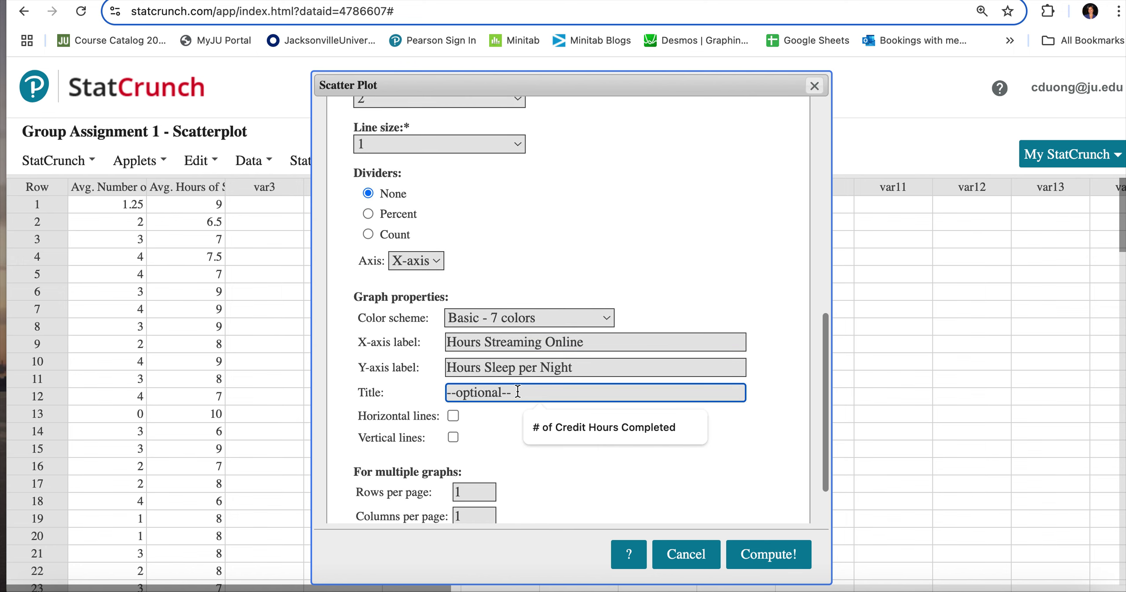
type("Average")
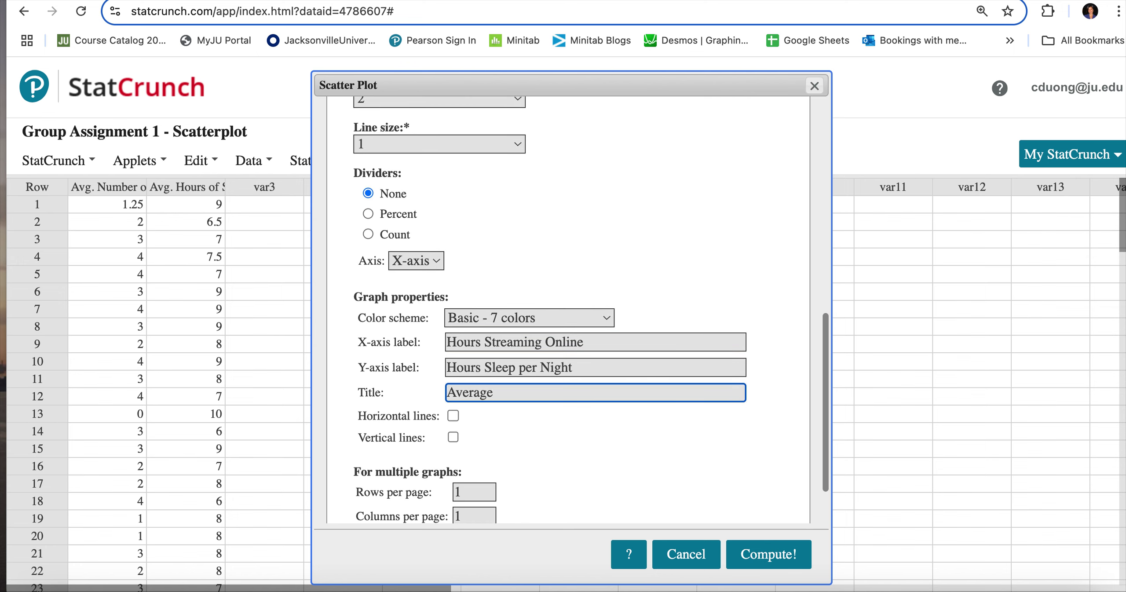
type(" Hours Streaming vs Average Hours Sleep")
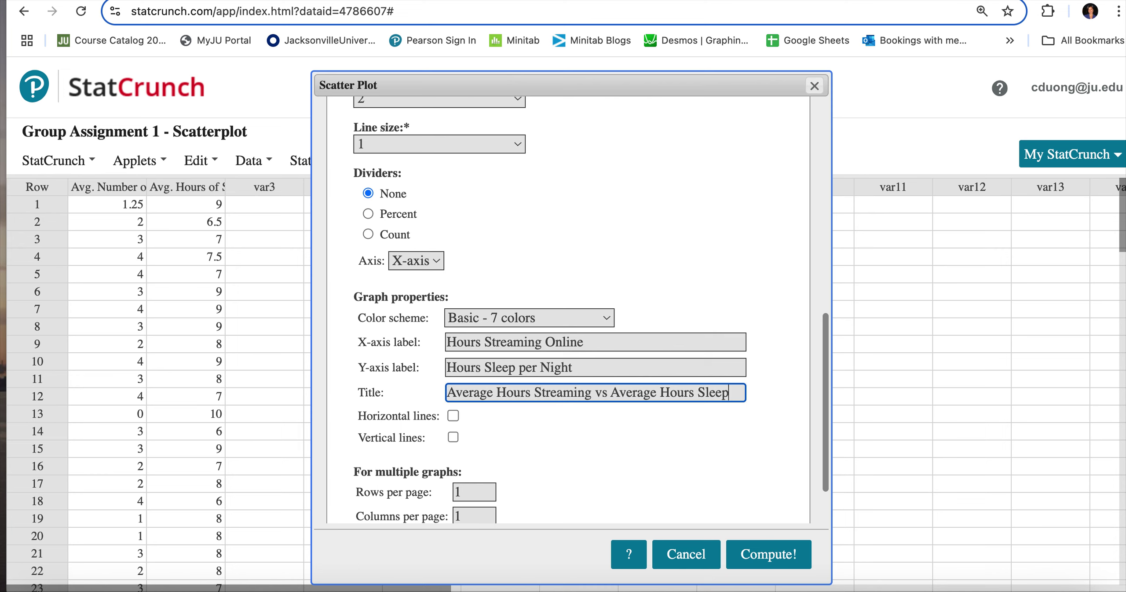
left_click(595, 342)
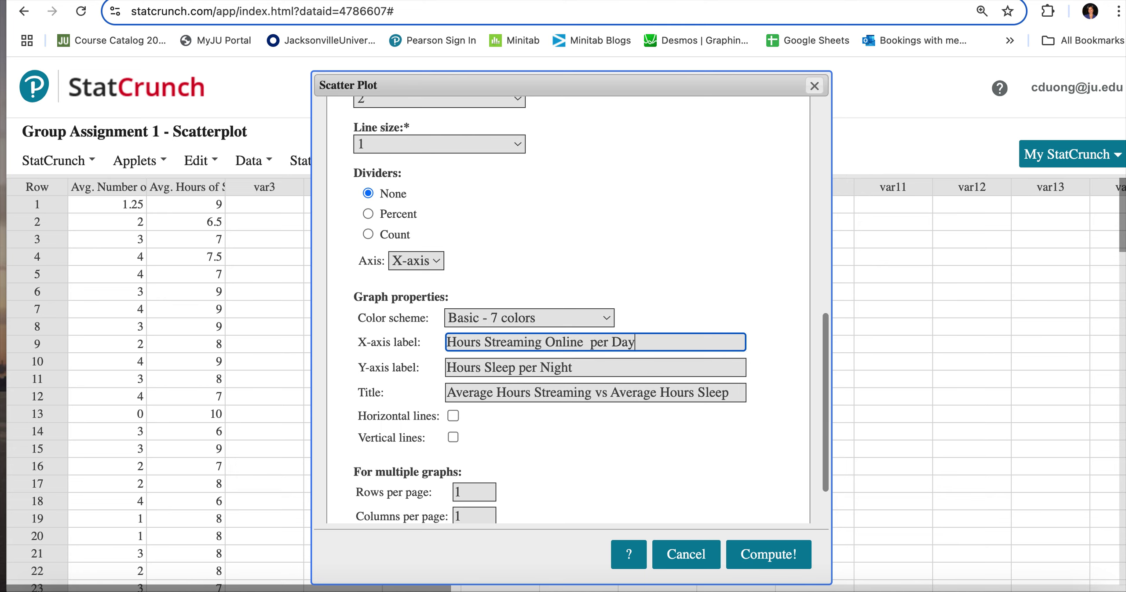
- Compute the scatter plot and widen its graph window to more than twice the original width
left_click(749, 555)
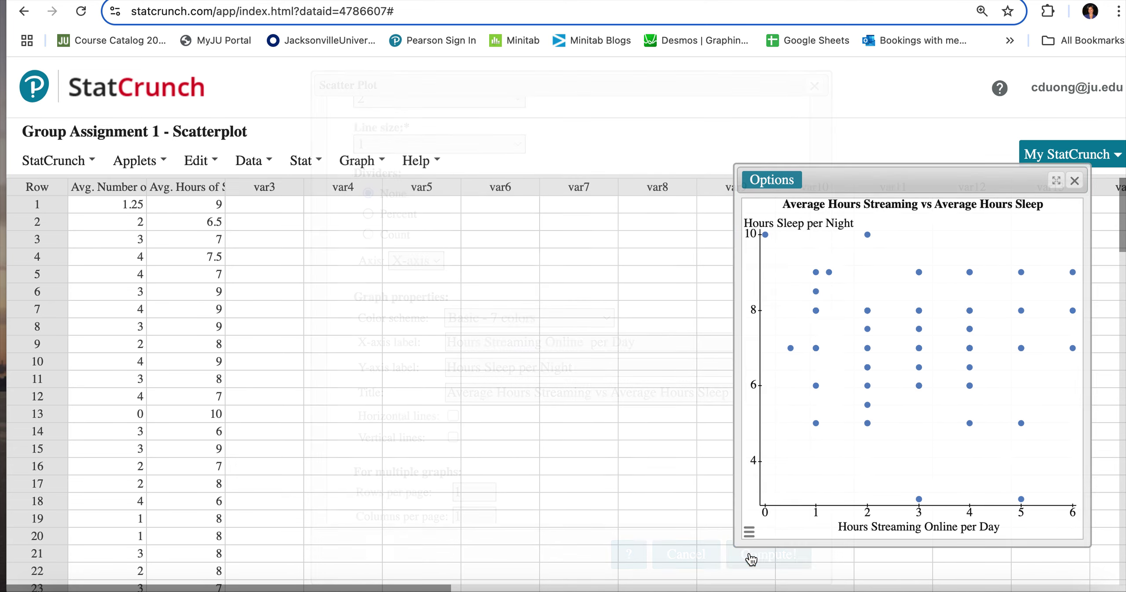
left_click_drag(735, 548, 278, 565)
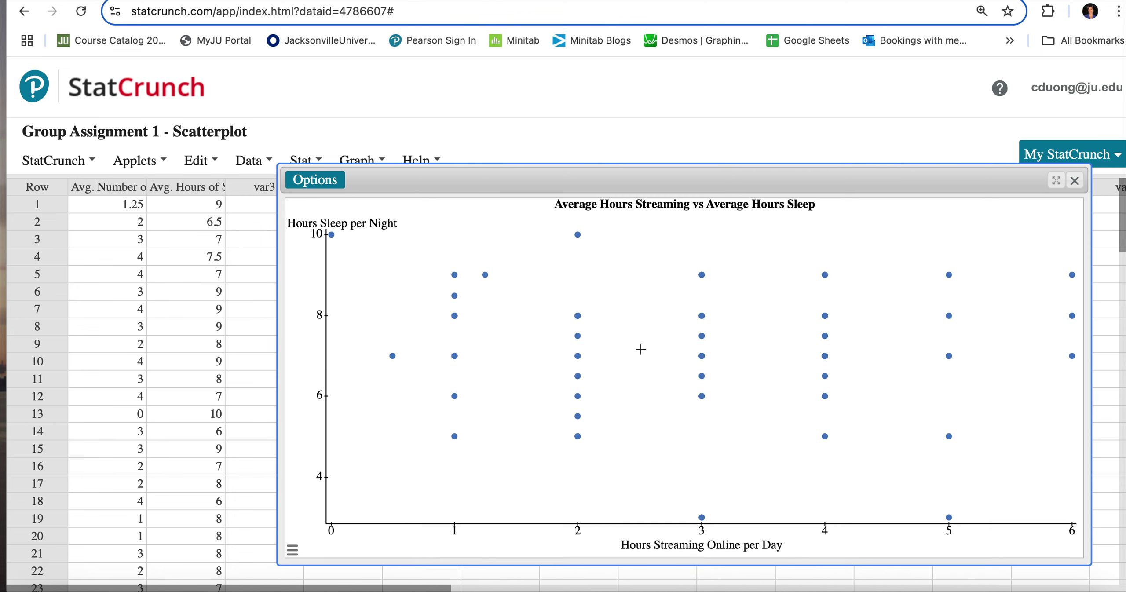